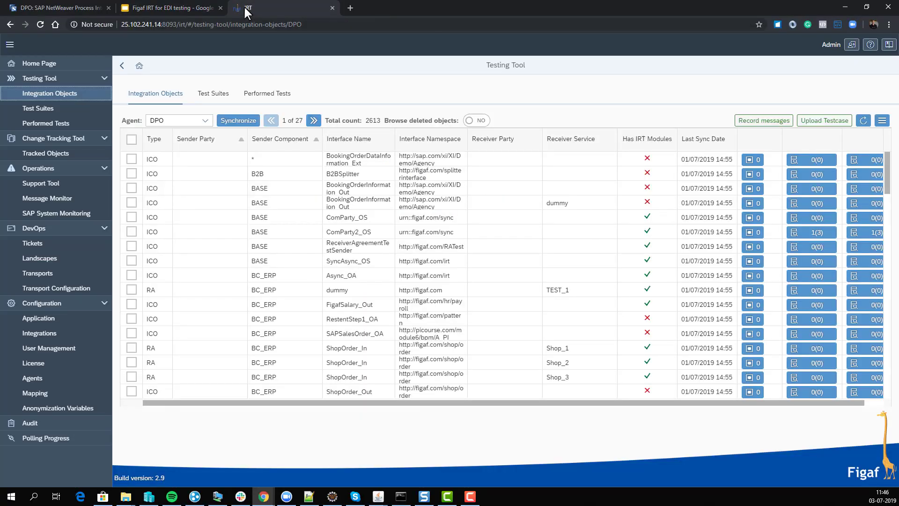
Filter Interface Name by 'inv' and select the INVOIC.INVOIC02 interface.
click(291, 140)
click(347, 139)
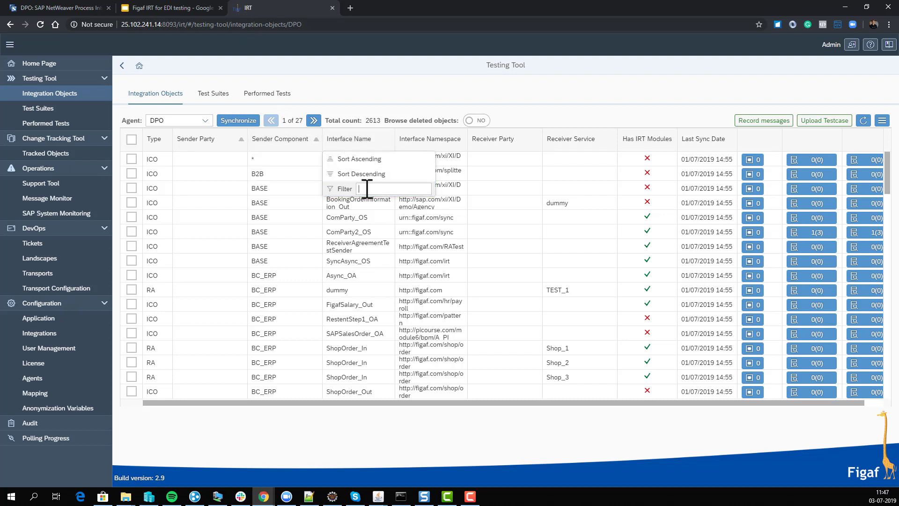
text(inv)
key(Return)
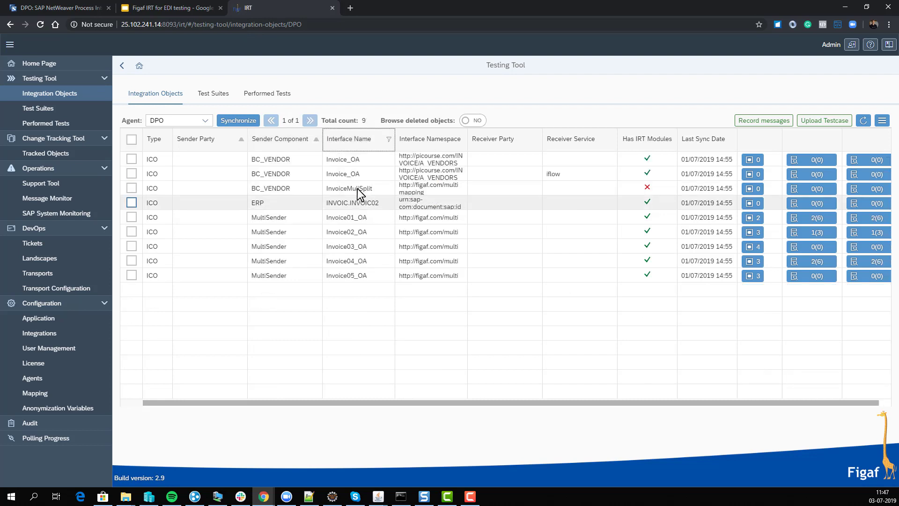
click(132, 202)
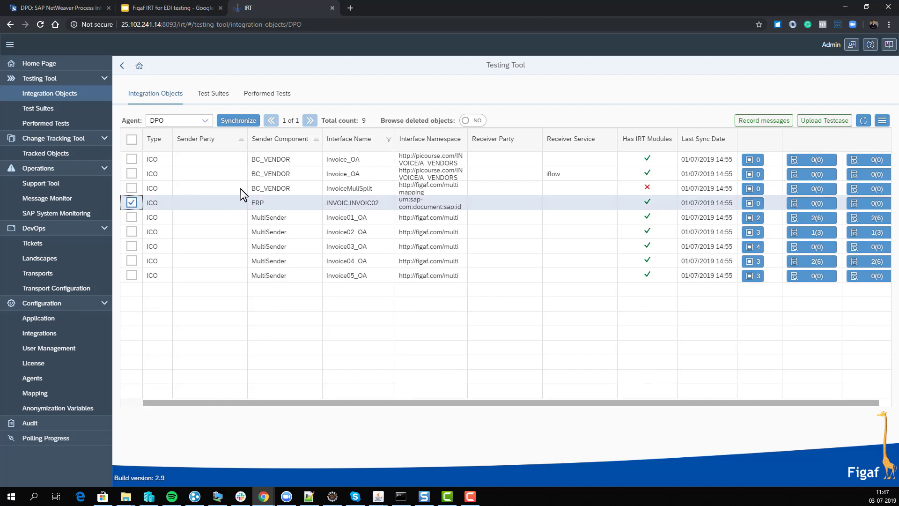
Save a recording request in new suite EDIDEMO 3 for 2 messages labelled EDIDEMO 3.
click(783, 122)
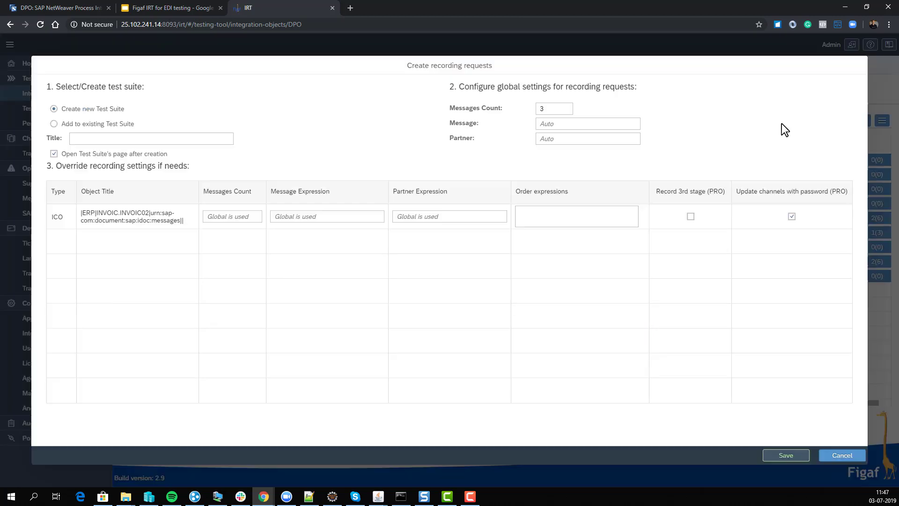
click(128, 138)
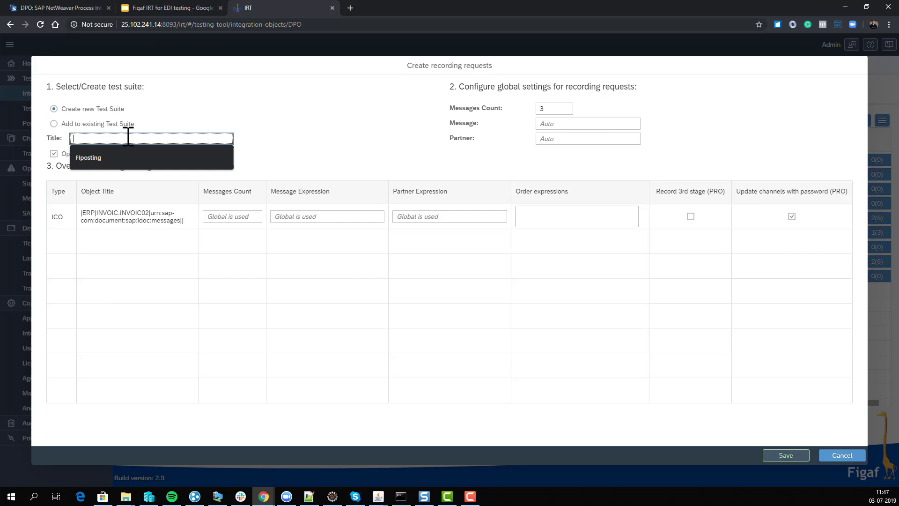
text(ED)
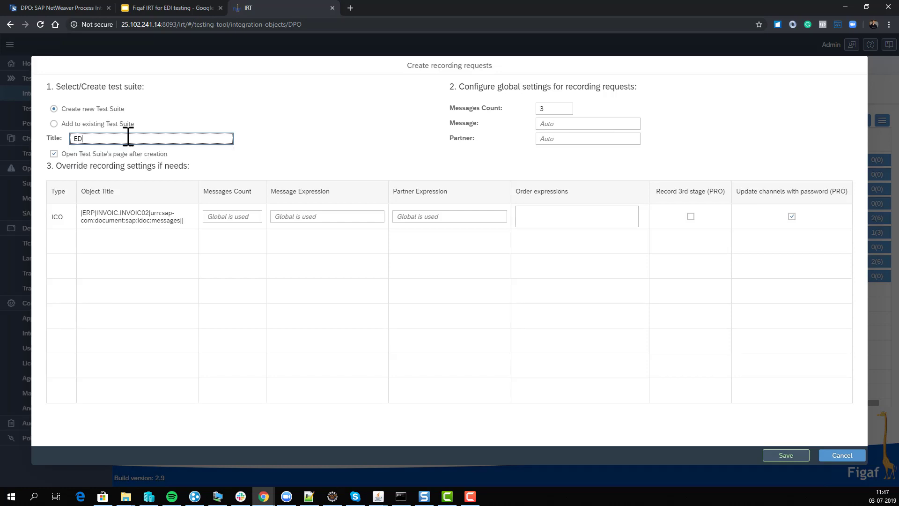
text(IDEMO 3)
double_click(546, 108)
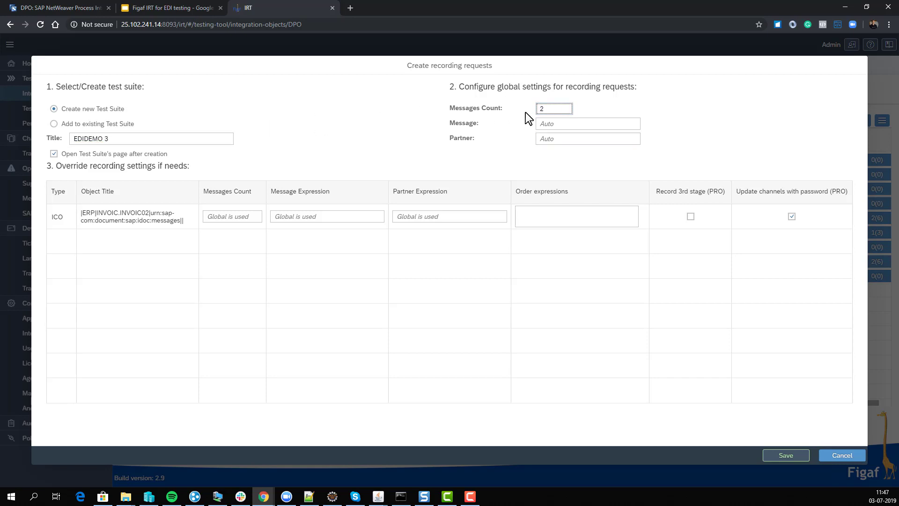
text(2)
click(546, 125)
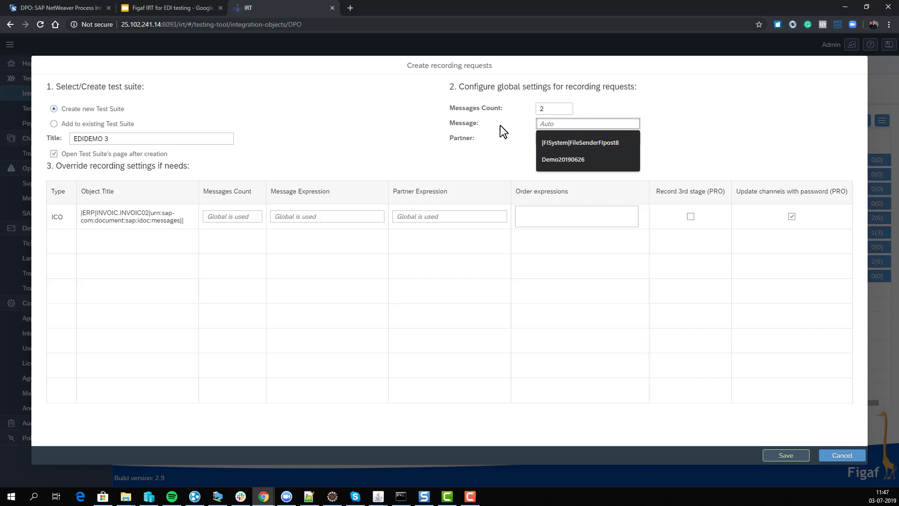
click(172, 136)
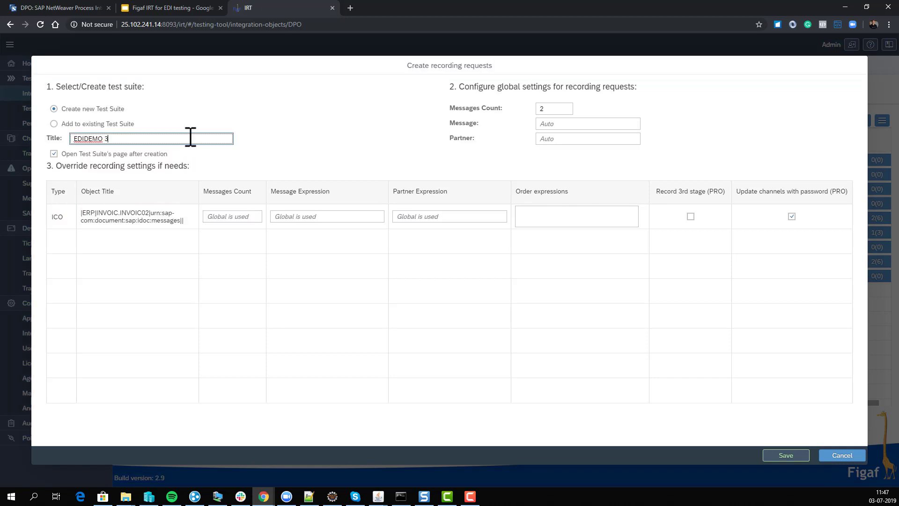
triple_click(189, 138)
key(ctrl+c)
click(538, 125)
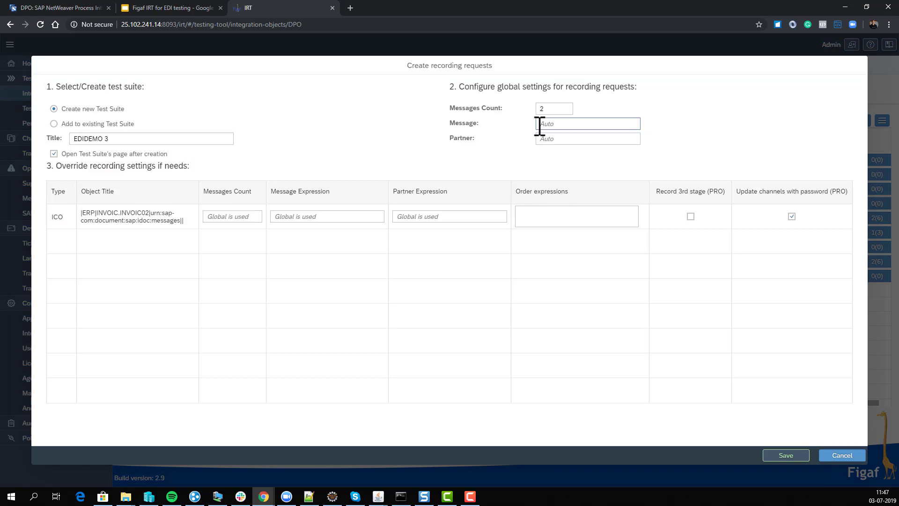
key(ctrl+v)
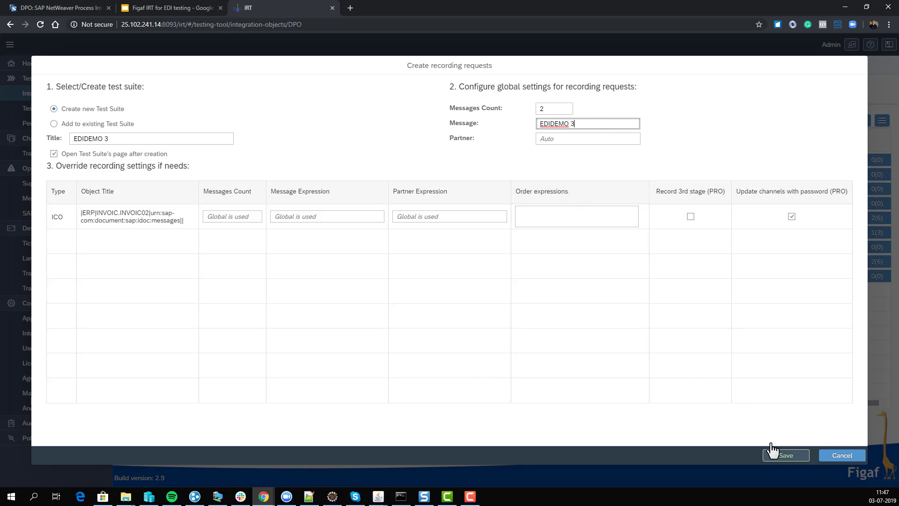
click(783, 456)
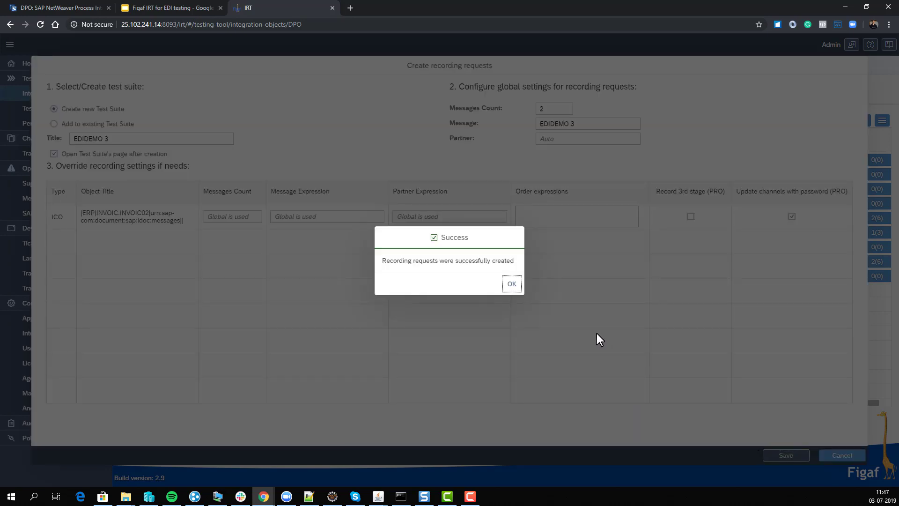
Start the EDIDEMO 3 recording and check its received messages under Started Recordings.
click(518, 287)
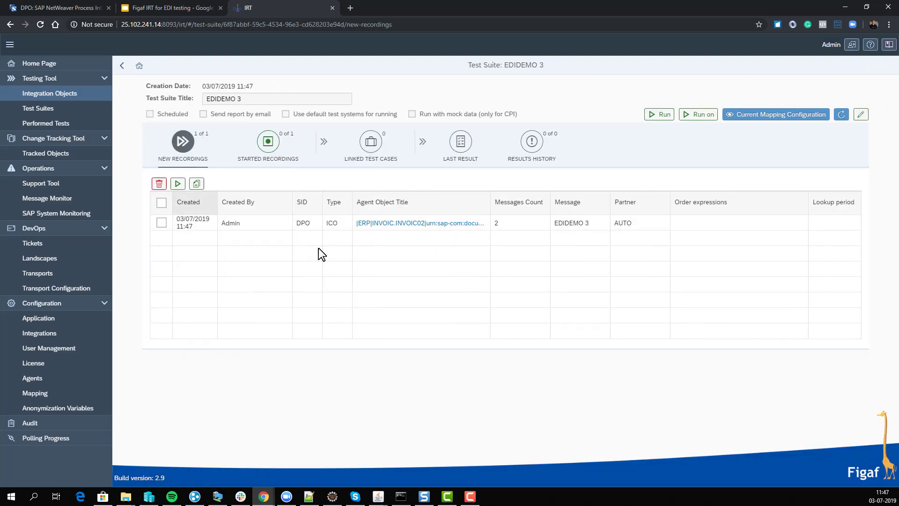
click(161, 223)
click(178, 183)
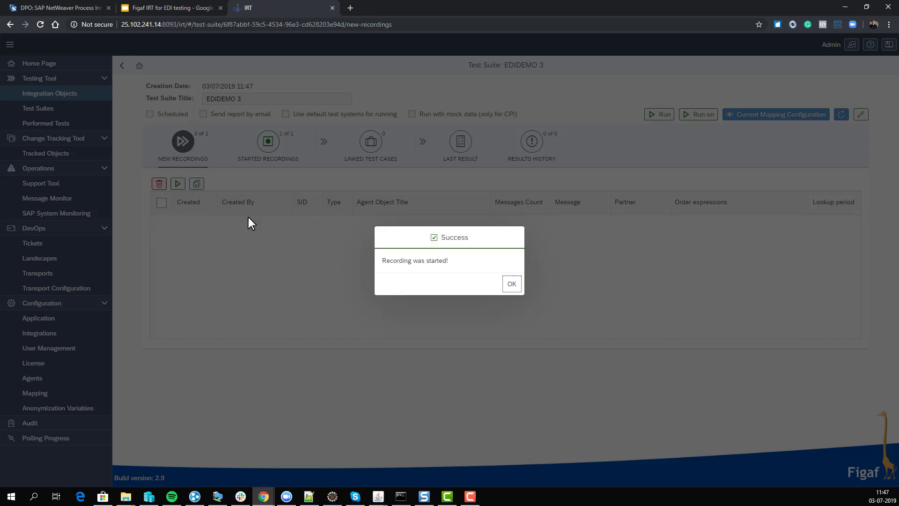
click(511, 289)
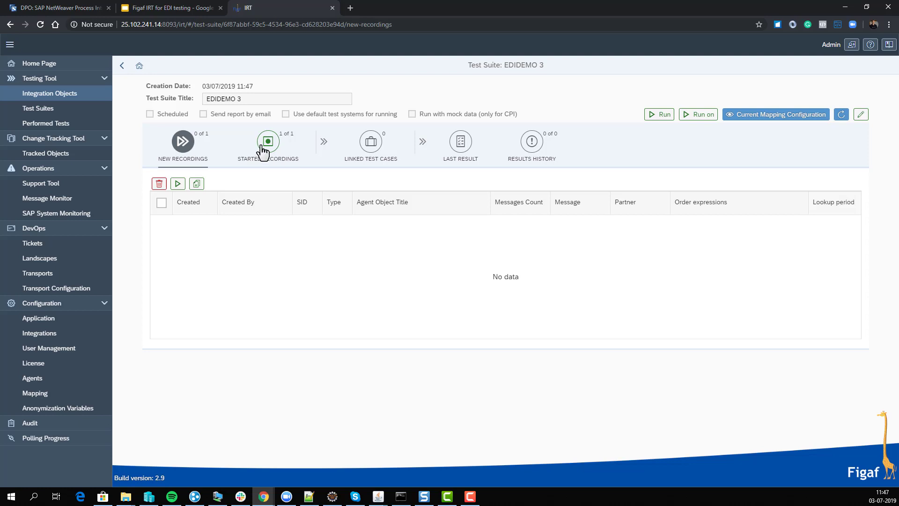
click(263, 150)
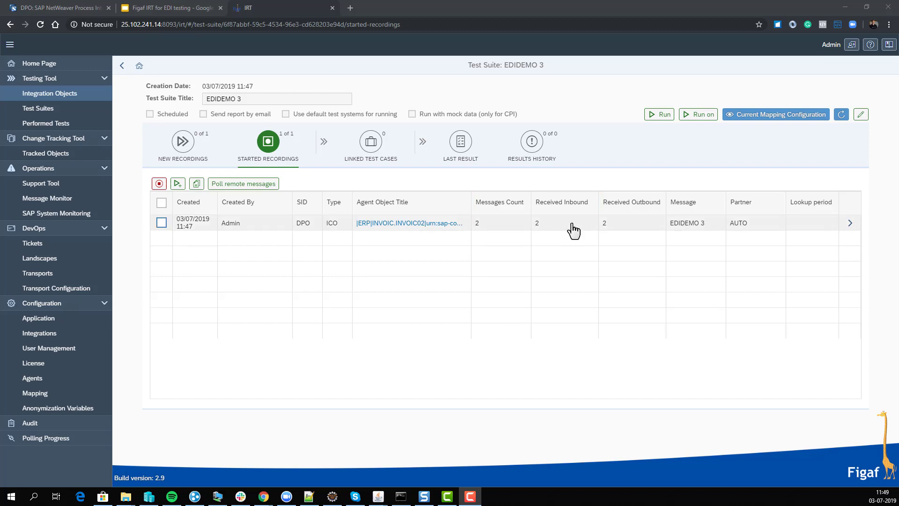
Create a regression test case from the started recording, excluding the DI3 test object.
click(162, 223)
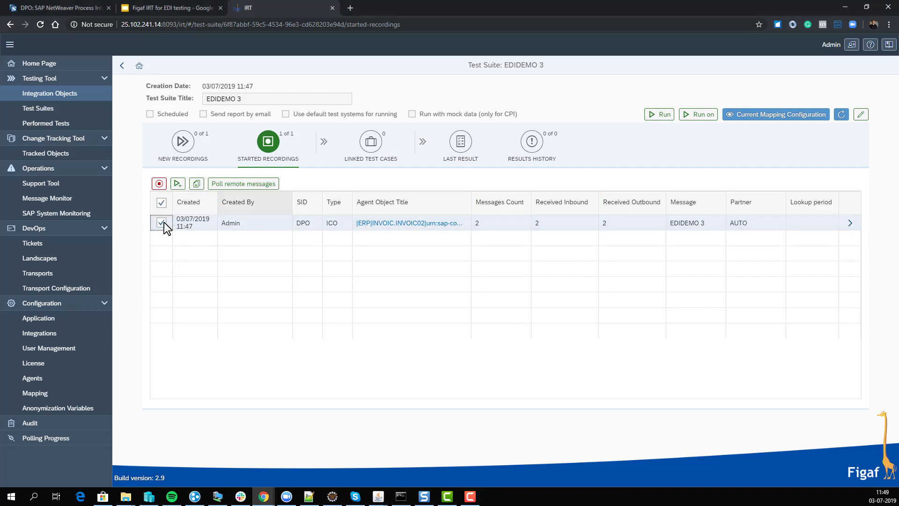
click(178, 184)
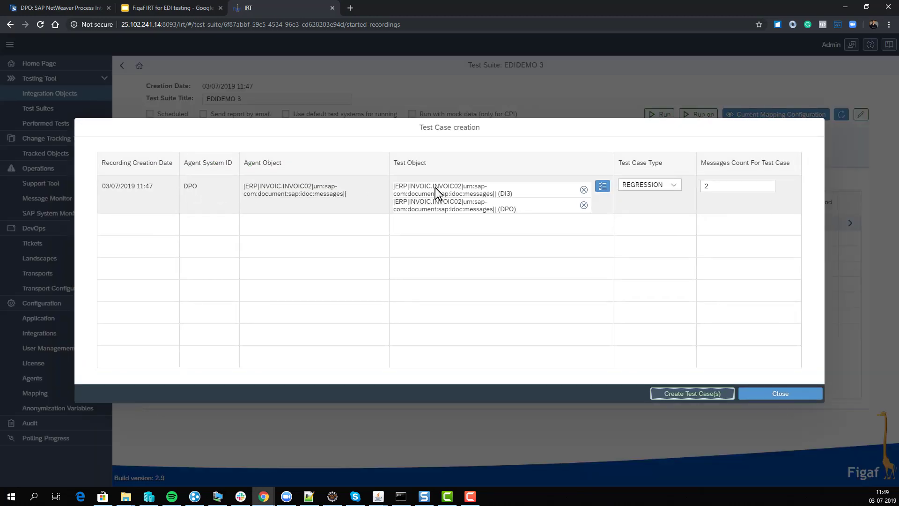
click(584, 189)
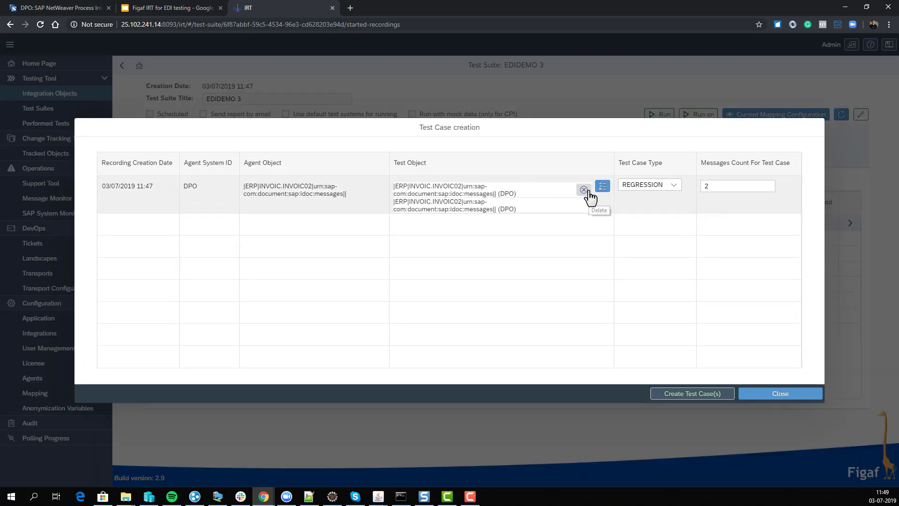
click(695, 393)
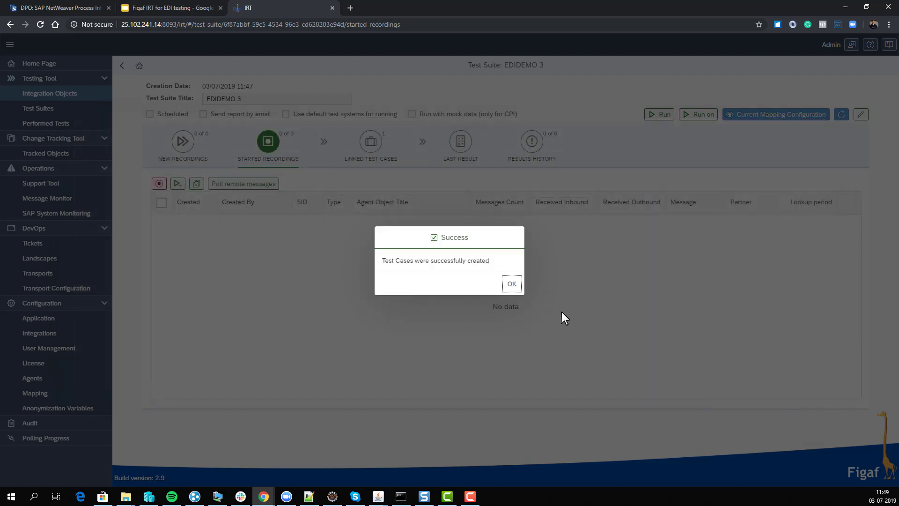
click(511, 283)
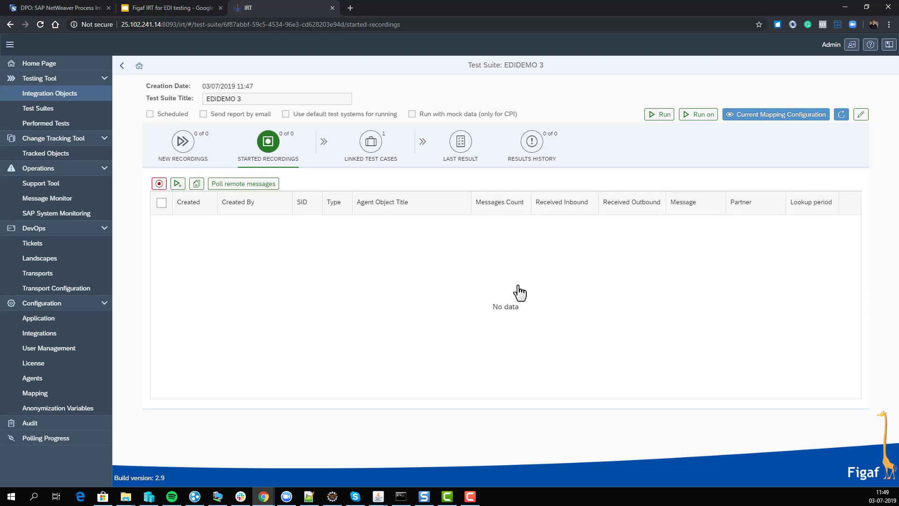
Run the EDIDEMO 3 linked test cases on DPO and open the last result.
click(370, 149)
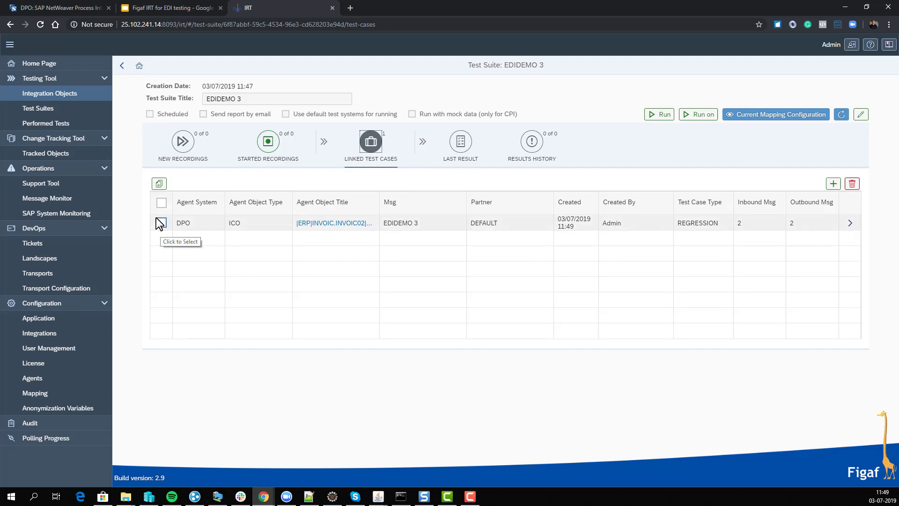
click(697, 113)
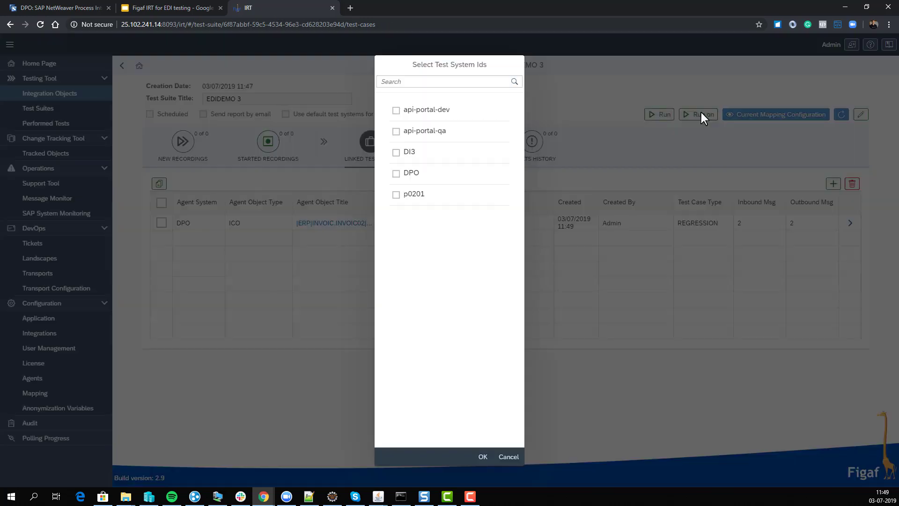
click(438, 174)
click(483, 457)
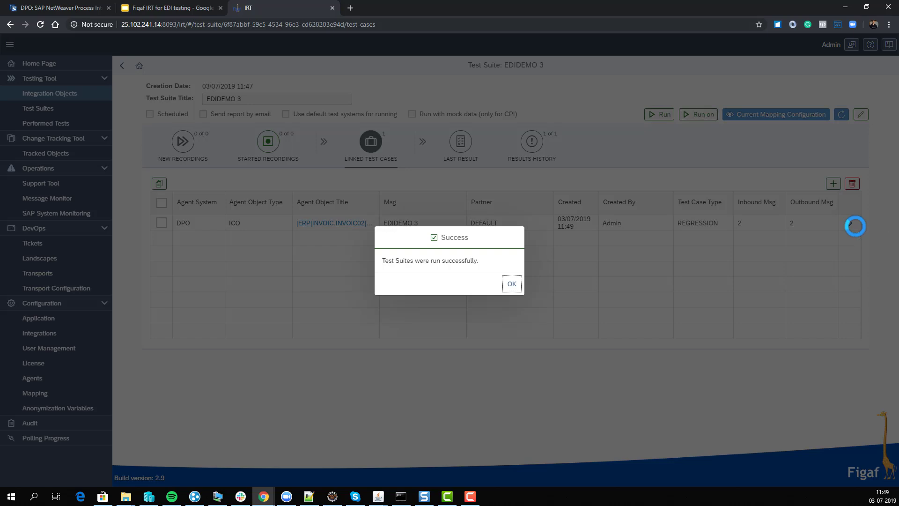
click(512, 283)
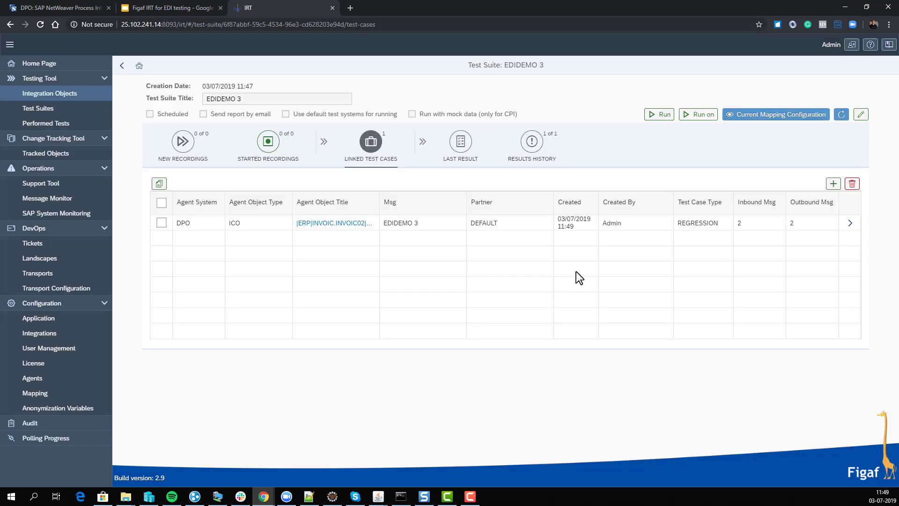
click(850, 223)
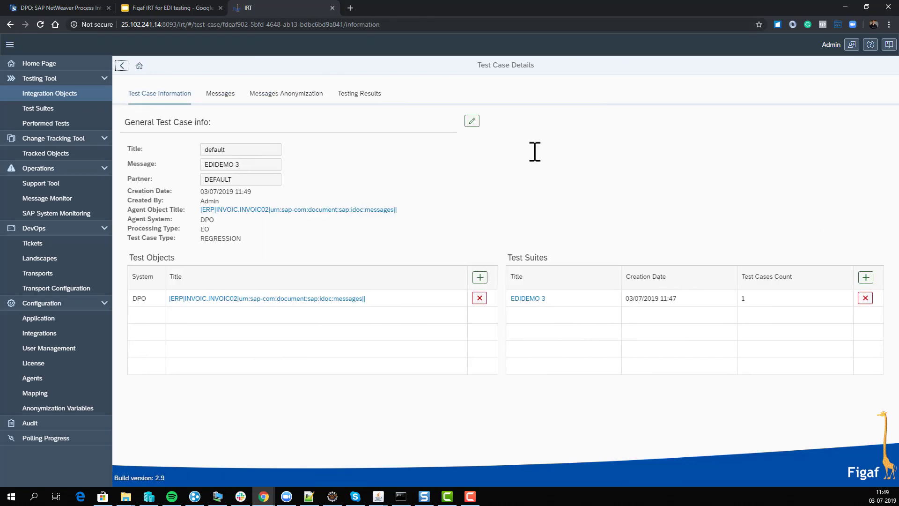
click(122, 66)
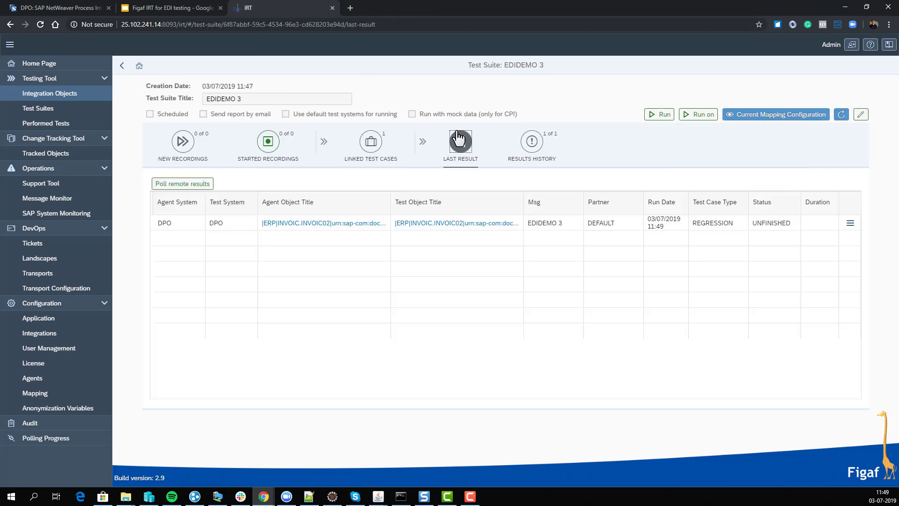
Open the latest run's detailed results and compare the first message's expected and actual output.
click(850, 223)
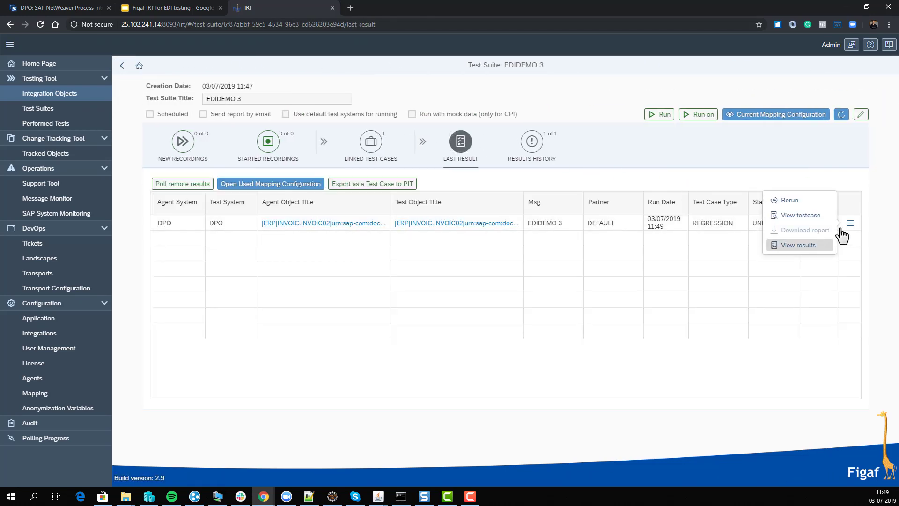
click(816, 246)
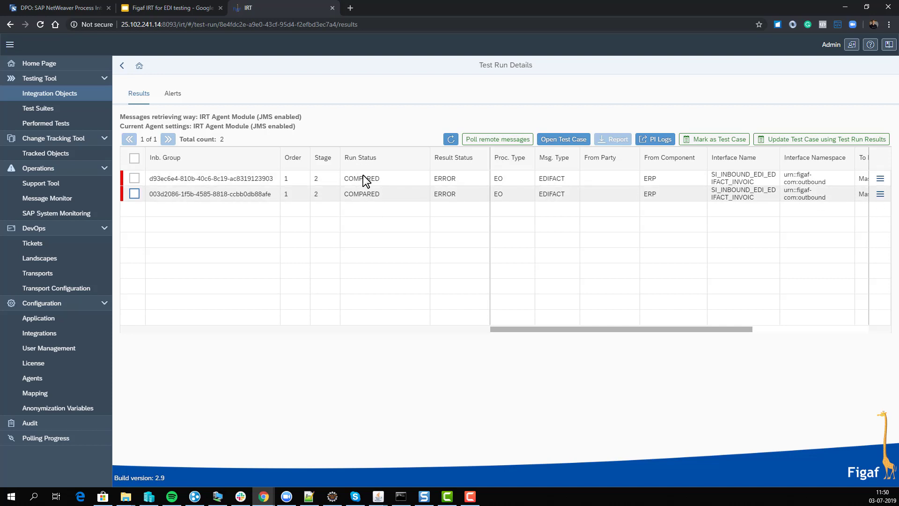
click(880, 178)
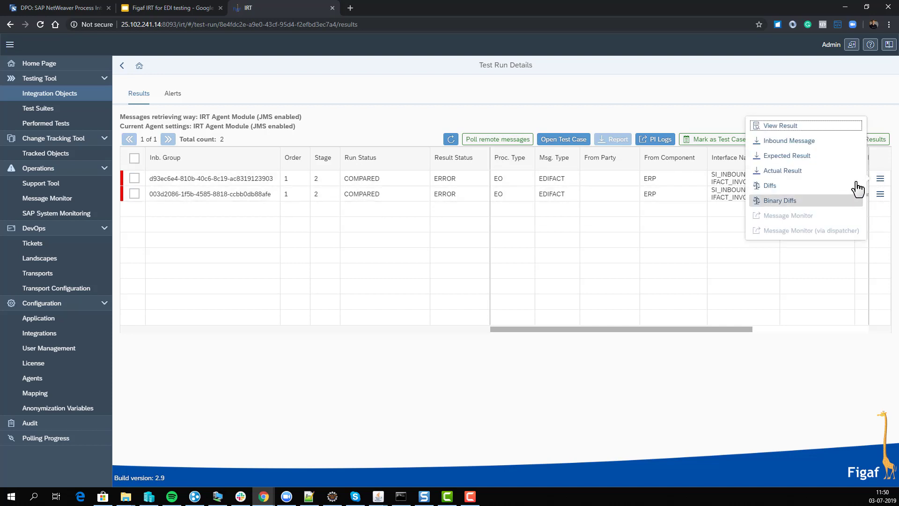
click(826, 186)
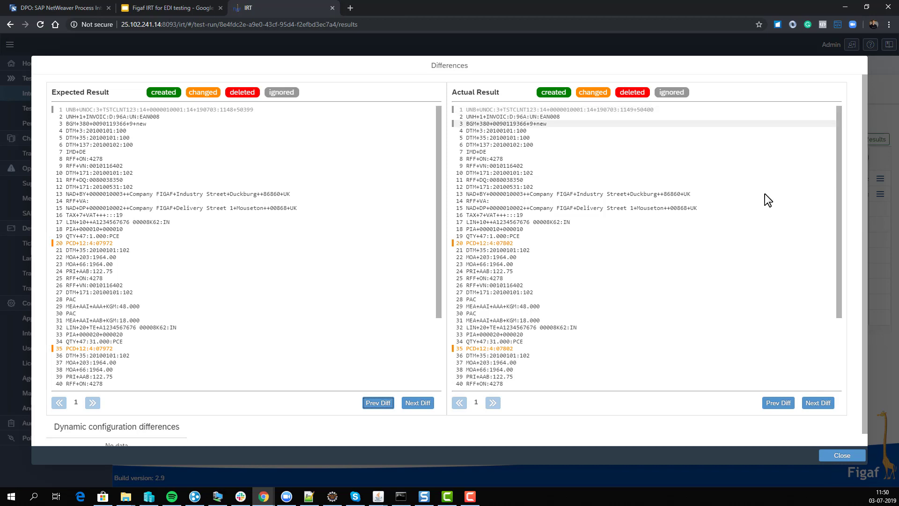
Add the expression PCD+12:4 to the ignore list and return to the EDIDEMO 3 suite.
click(491, 244)
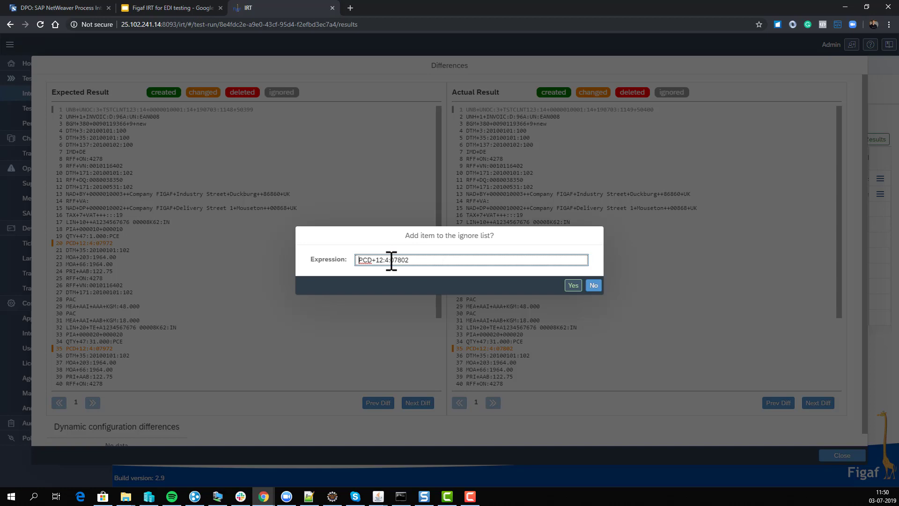
drag(391, 260, 520, 267)
key(BackSpace)
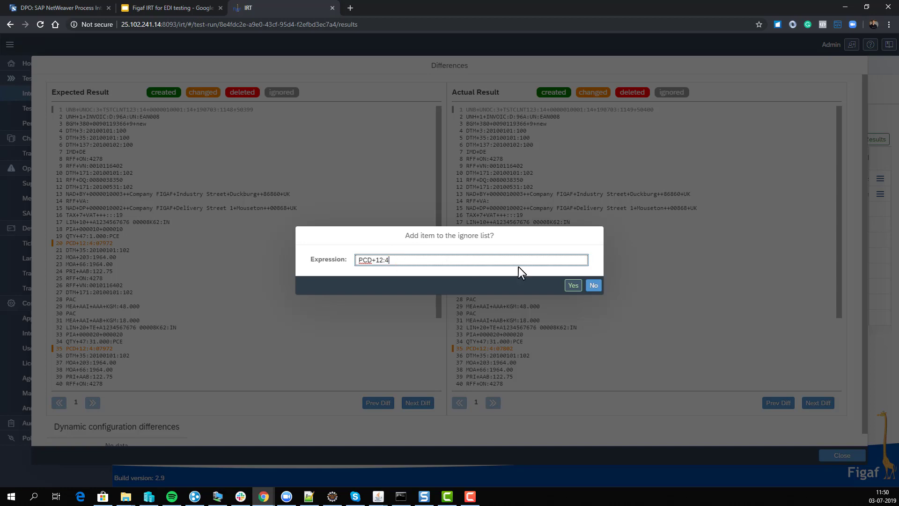
click(572, 285)
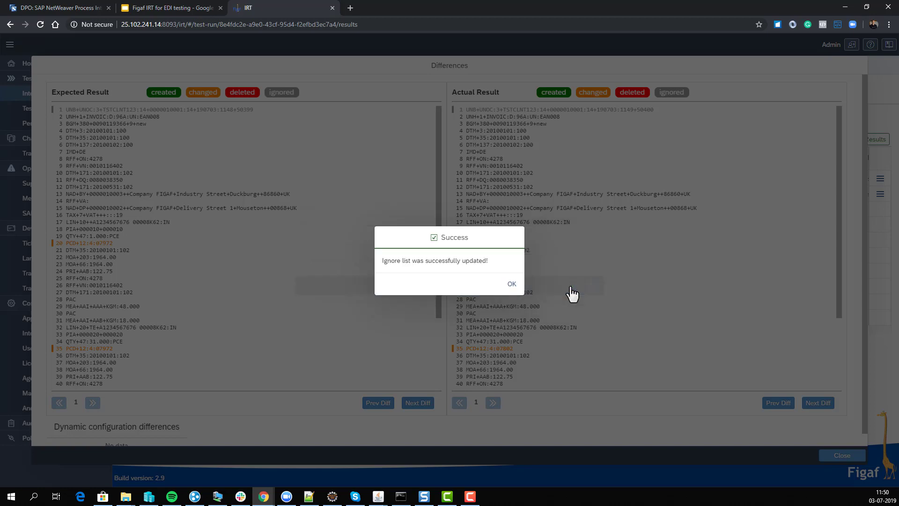
click(512, 284)
click(848, 455)
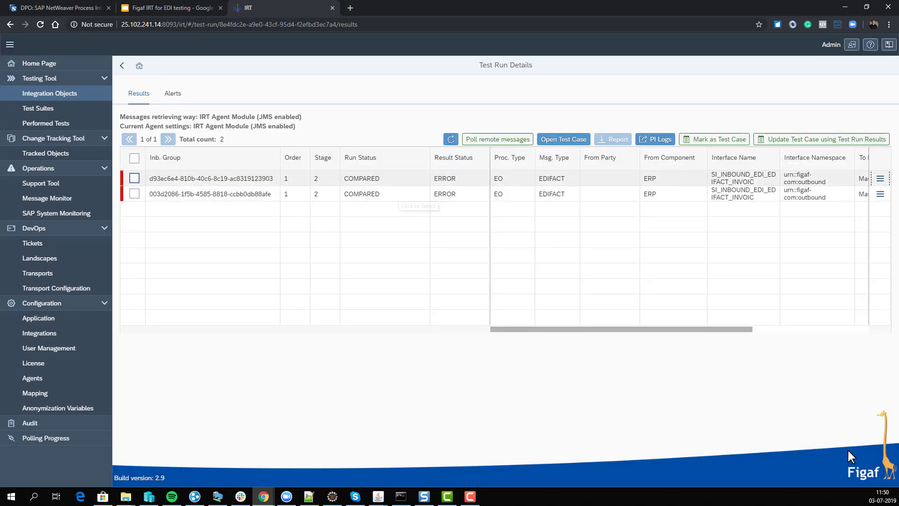
click(124, 64)
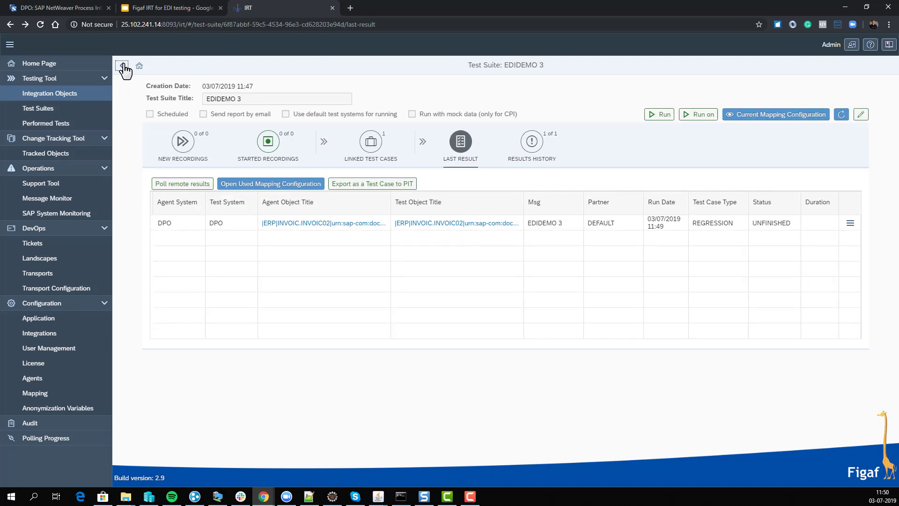
Rerun the EDIDEMO 3 suite and view the new run's message results.
click(659, 115)
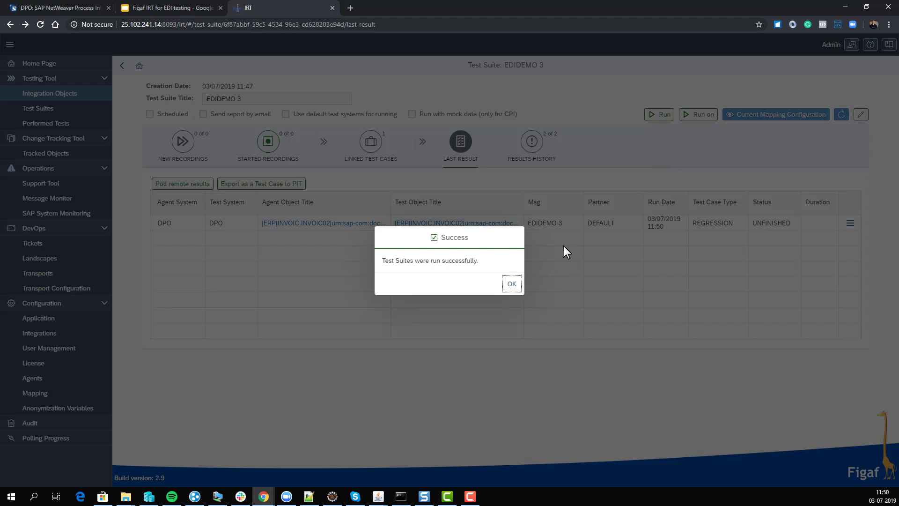
click(513, 284)
click(850, 224)
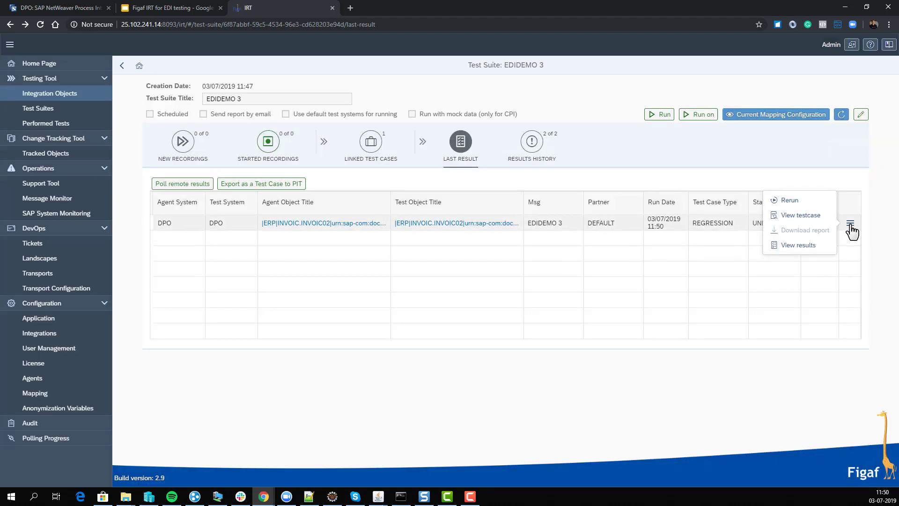
click(830, 246)
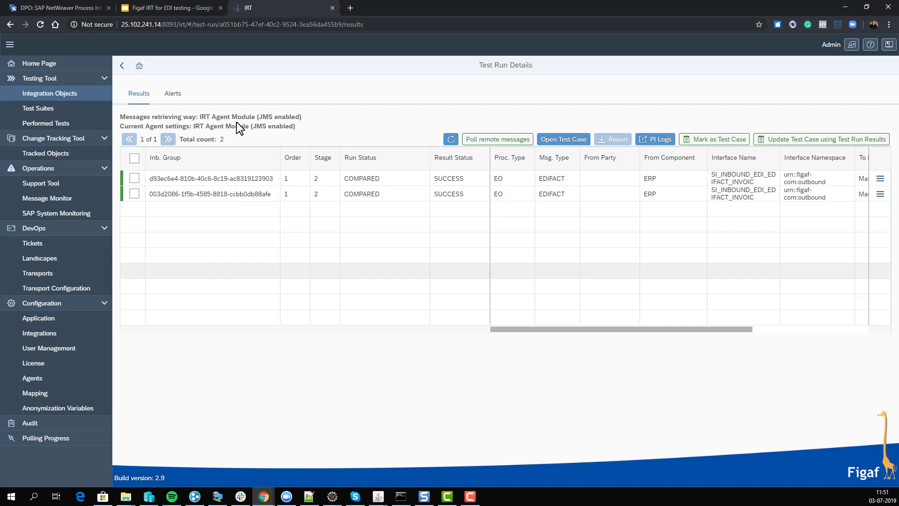
In Integration Objects, filter Sender Party by 'masterc' and select SI_OUTBOUND_EDI_EDIFACT_ORDERS.
click(54, 94)
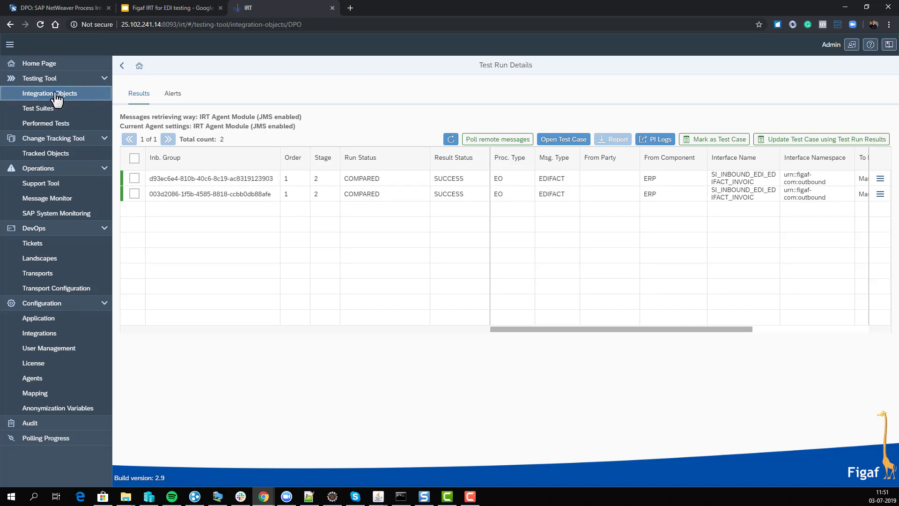
click(289, 144)
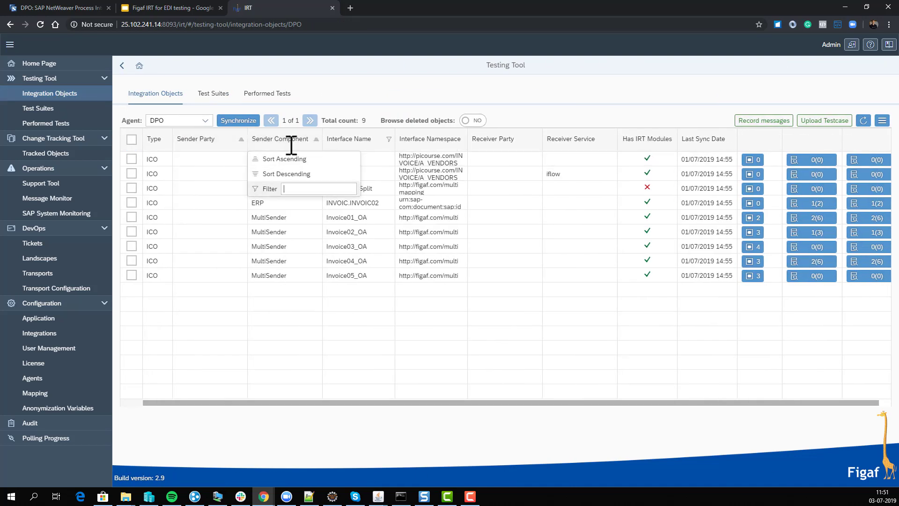
click(364, 145)
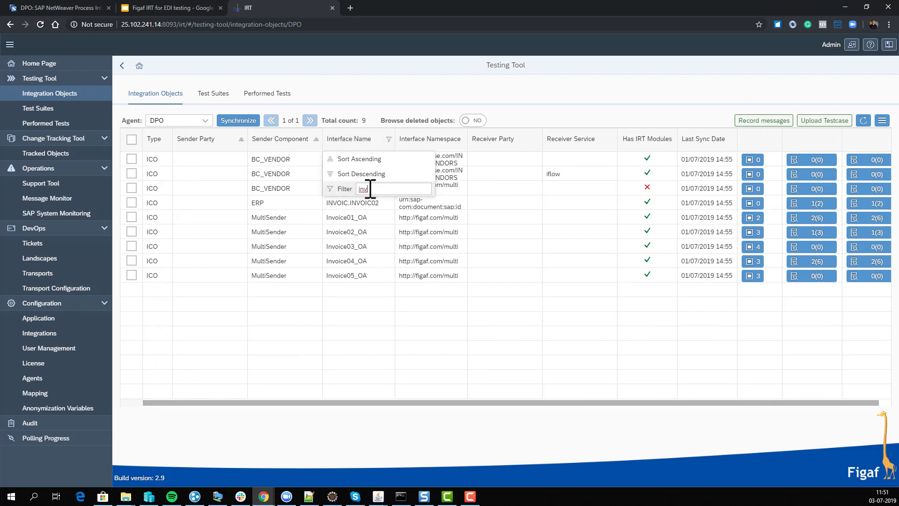
key(Return)
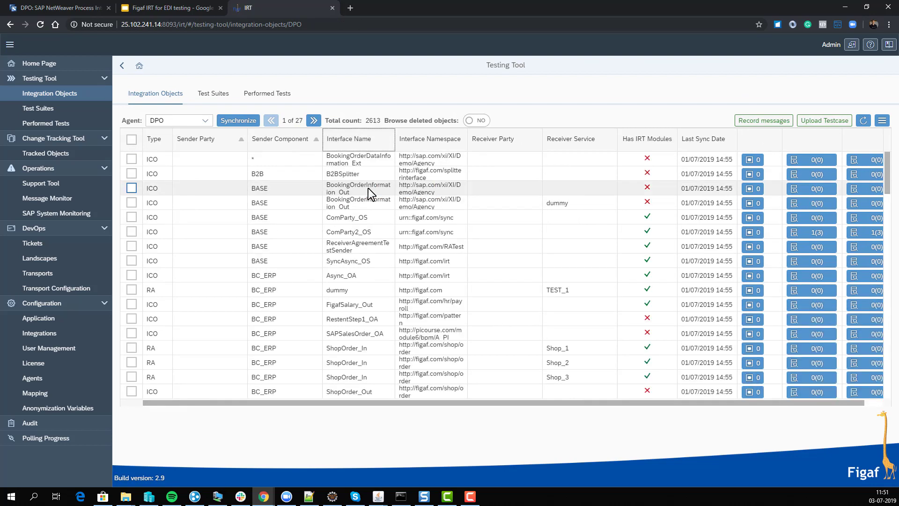
click(220, 145)
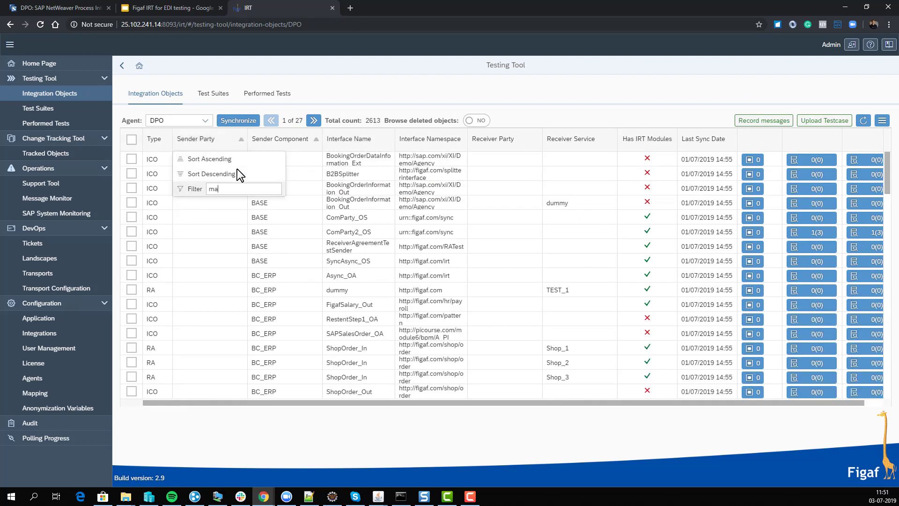
text(masterc)
key(Return)
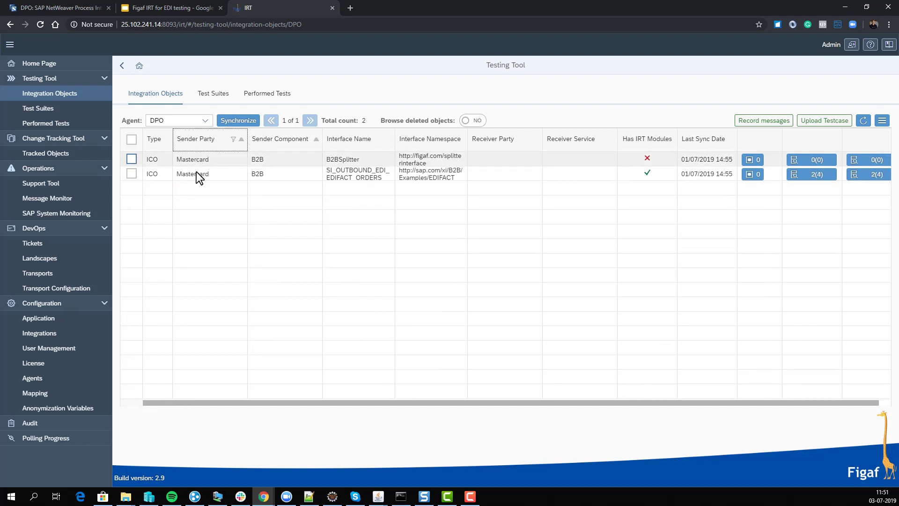
click(131, 173)
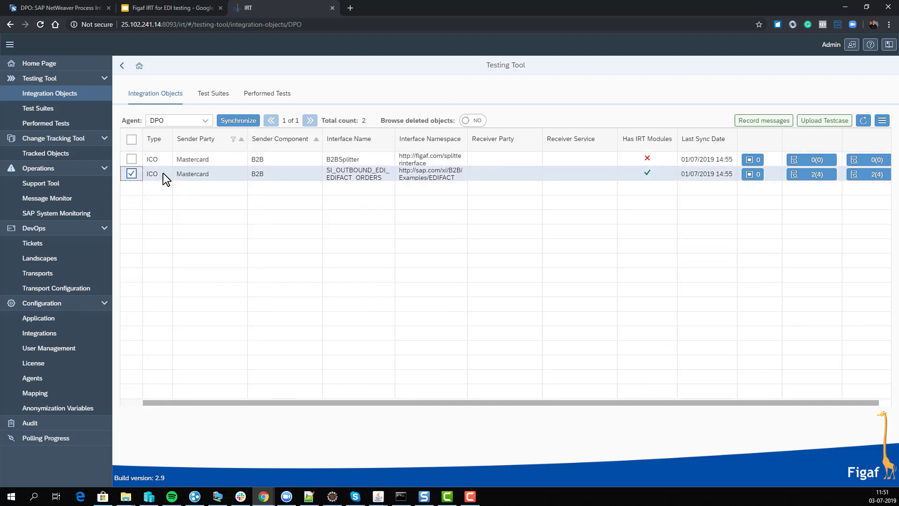
Add a recording request to existing suite EDIDEMO 3 with Messages Count 2 and message EDIDEMO 3.
click(764, 121)
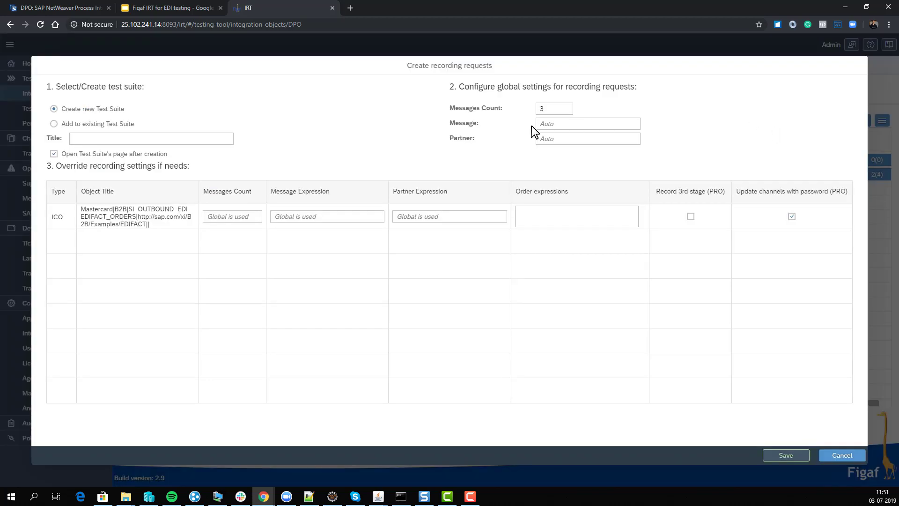
click(106, 125)
click(224, 139)
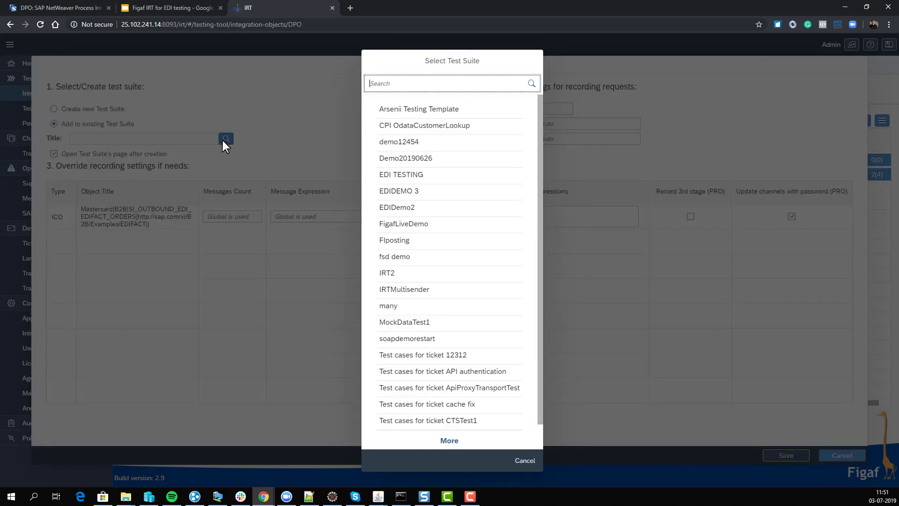
click(445, 201)
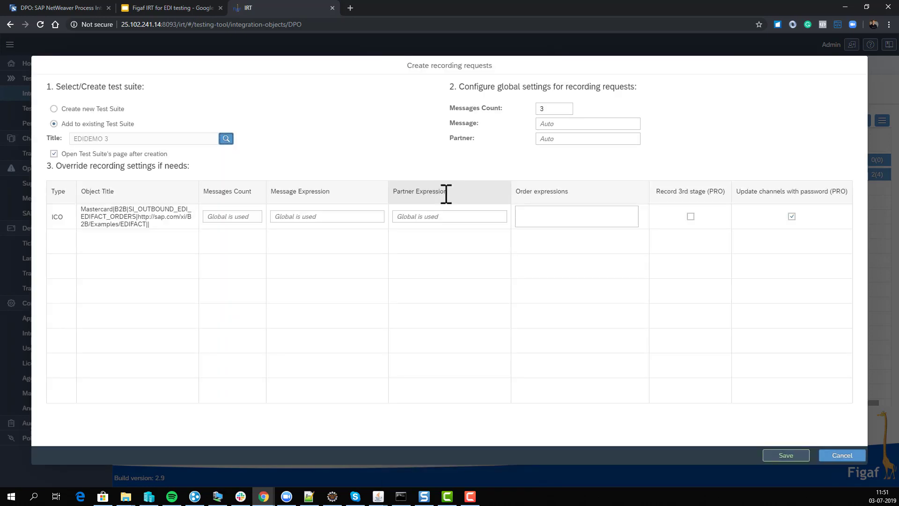
click(581, 123)
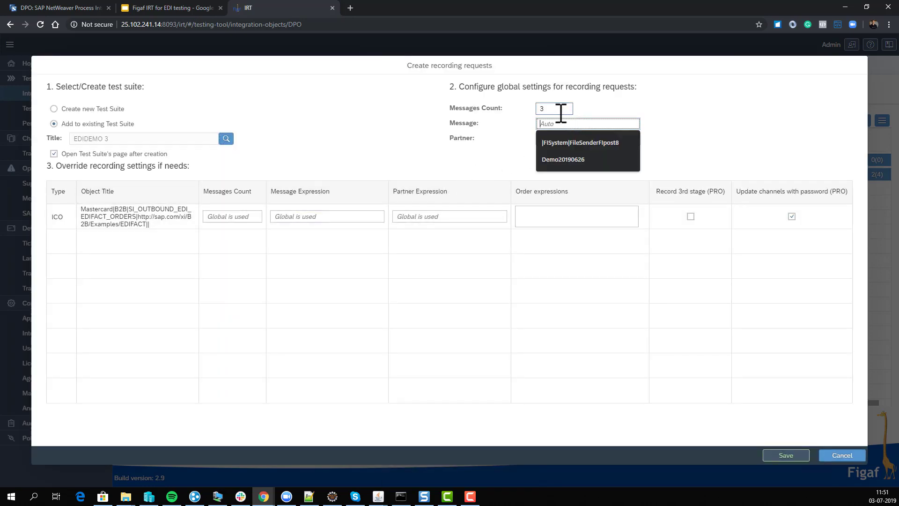
click(569, 110)
click(568, 123)
text(EDIDEM)
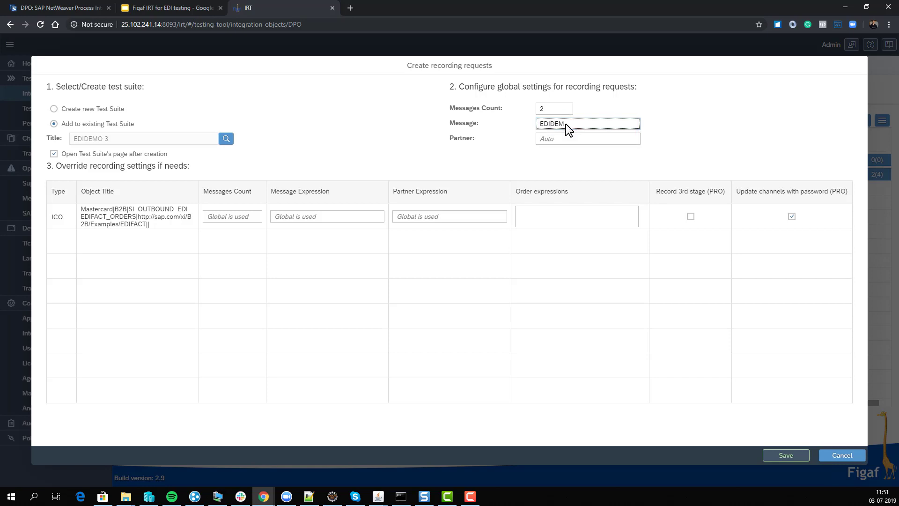
text(O 3)
click(795, 458)
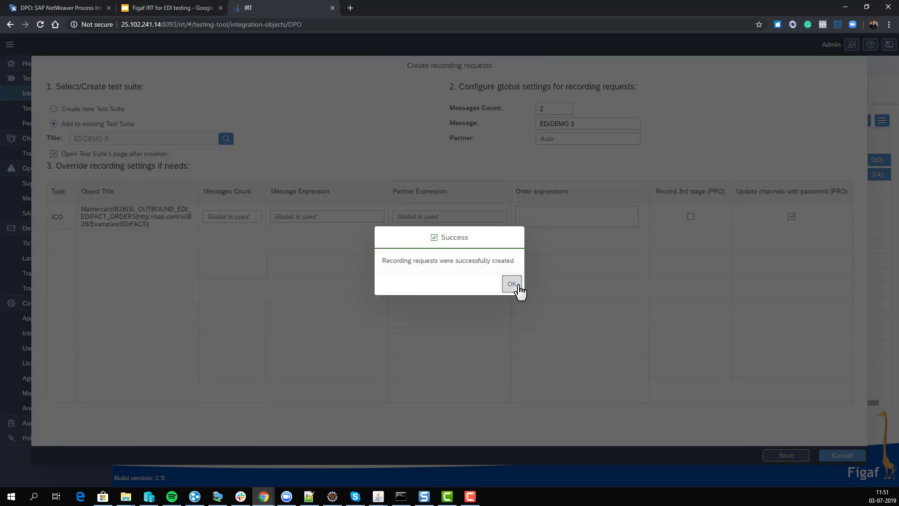
click(515, 285)
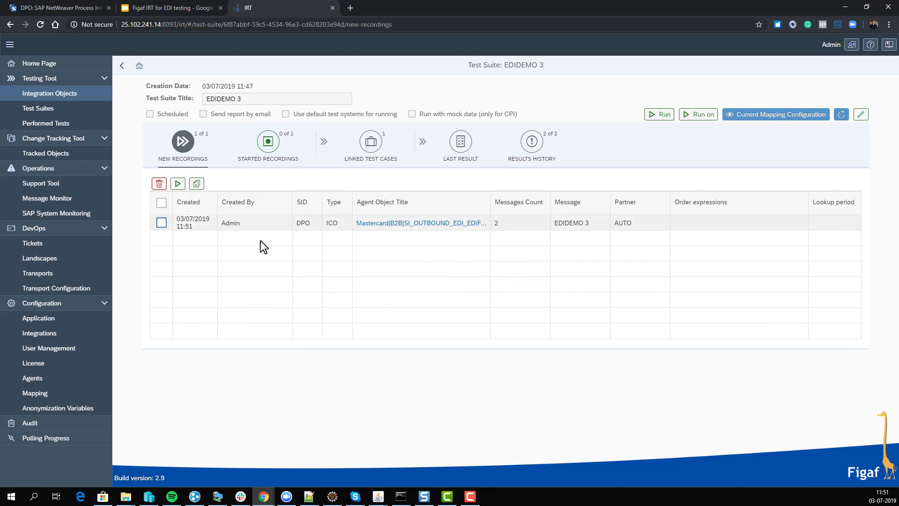
Start the Mastercard ORDERS recording and view it under Started Recordings.
click(162, 223)
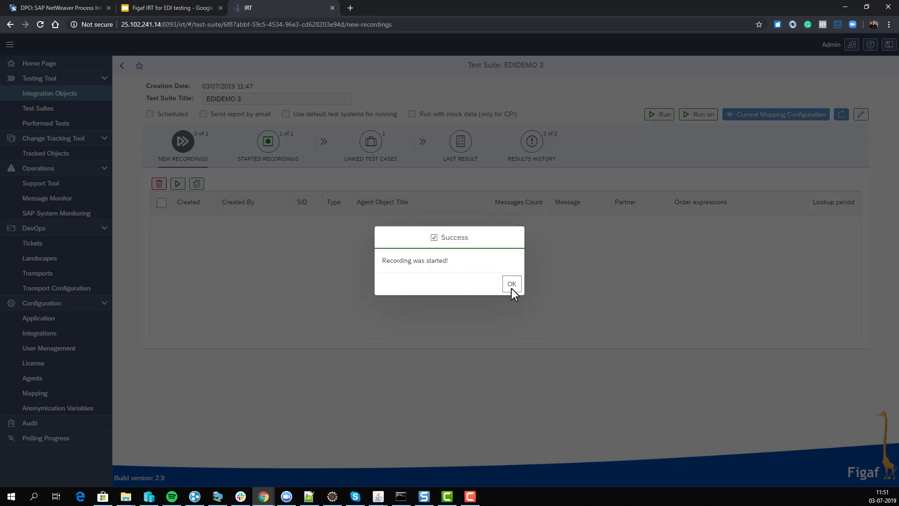
click(511, 288)
click(269, 146)
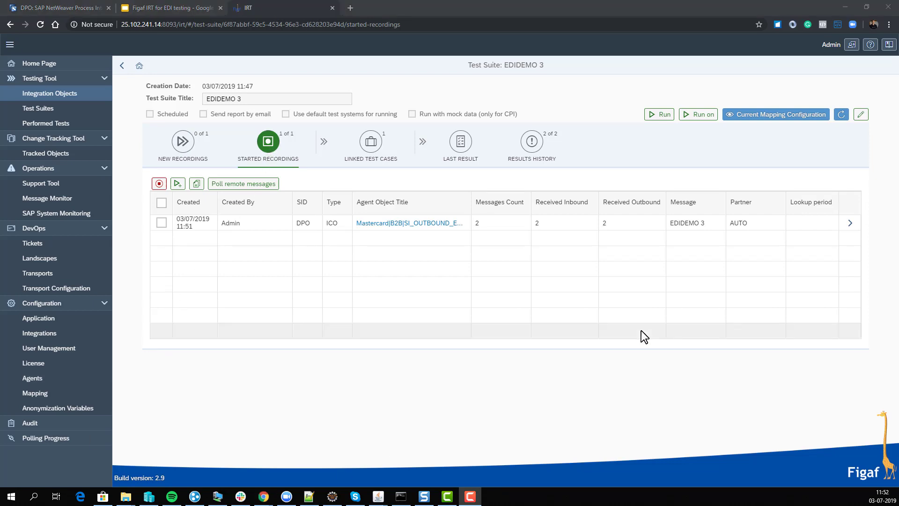
click(848, 223)
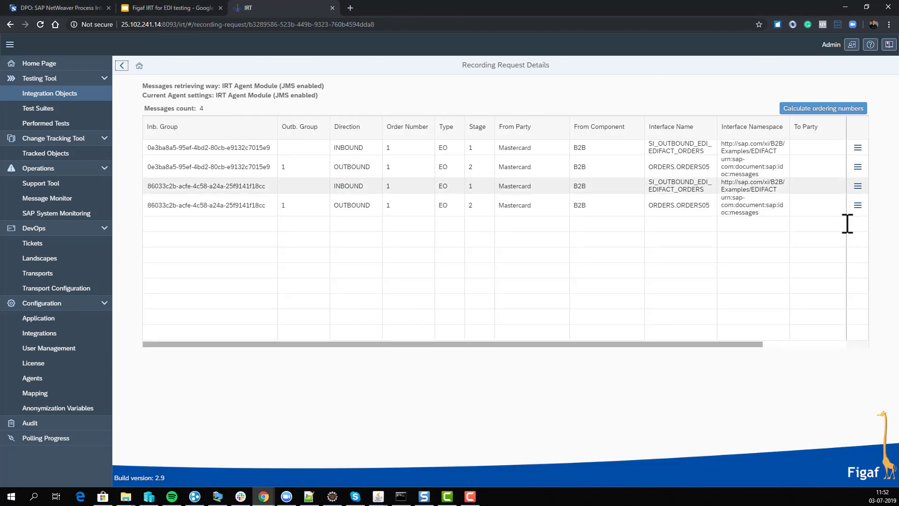
click(859, 148)
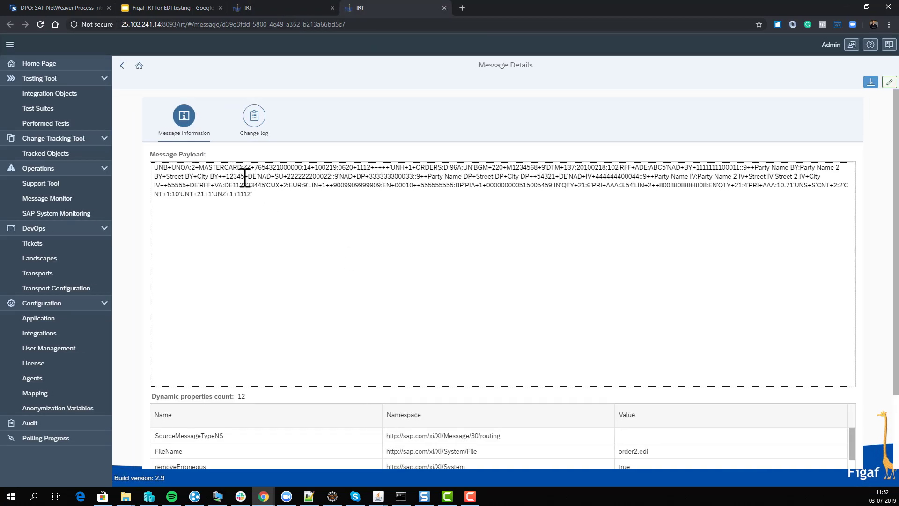
drag(230, 177, 317, 221)
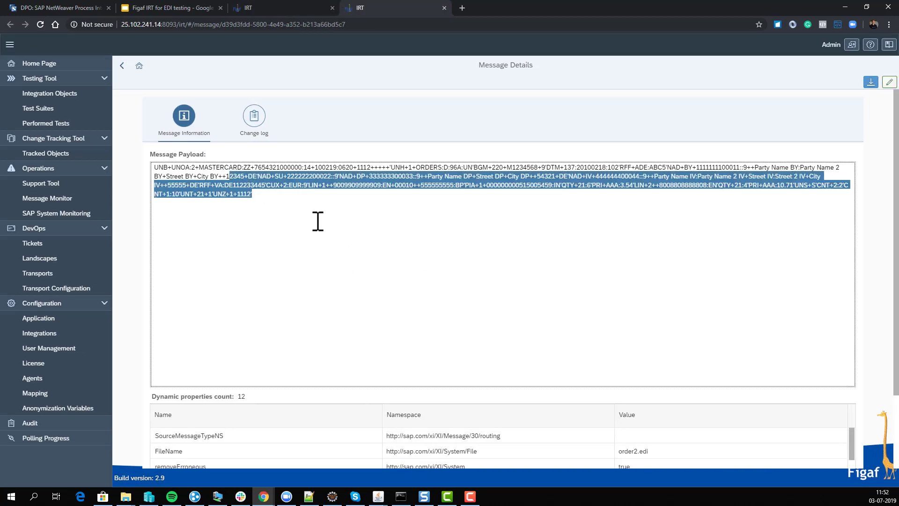
click(444, 8)
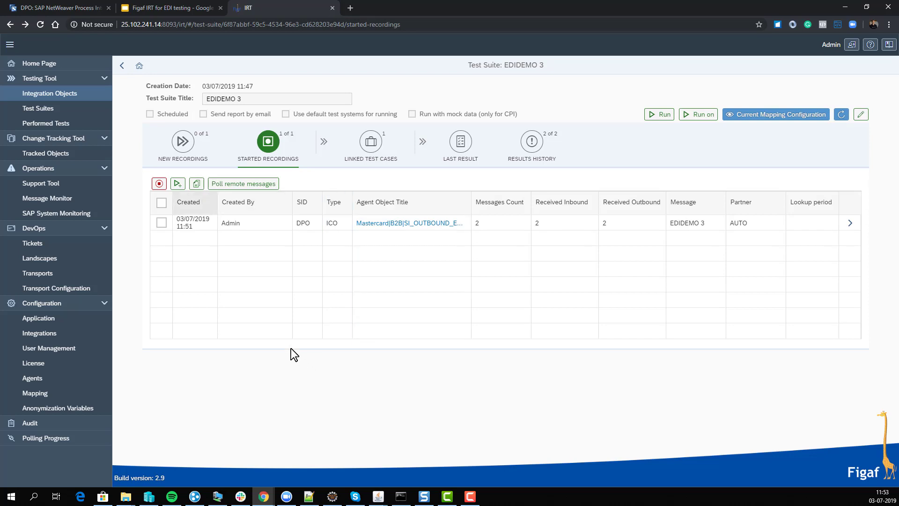
Create a Mastercard regression test case from the recording without DI3, then list linked test cases.
click(165, 222)
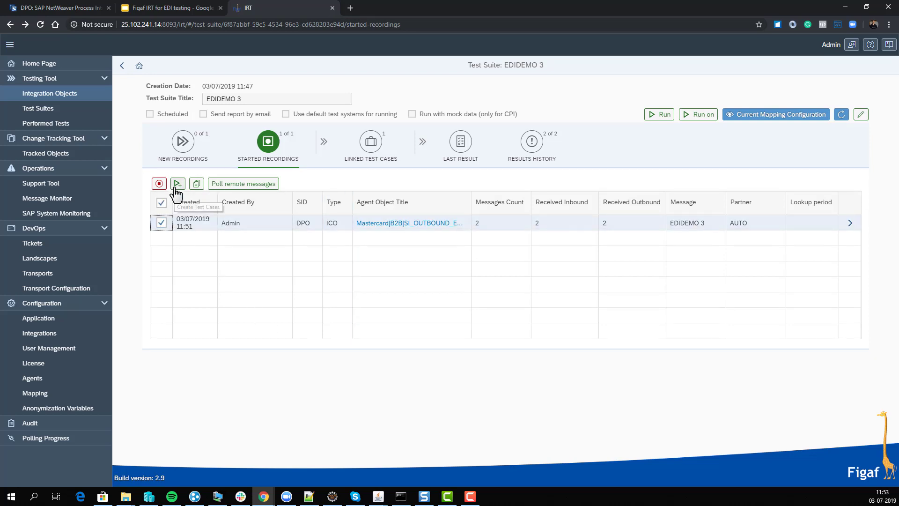
click(177, 183)
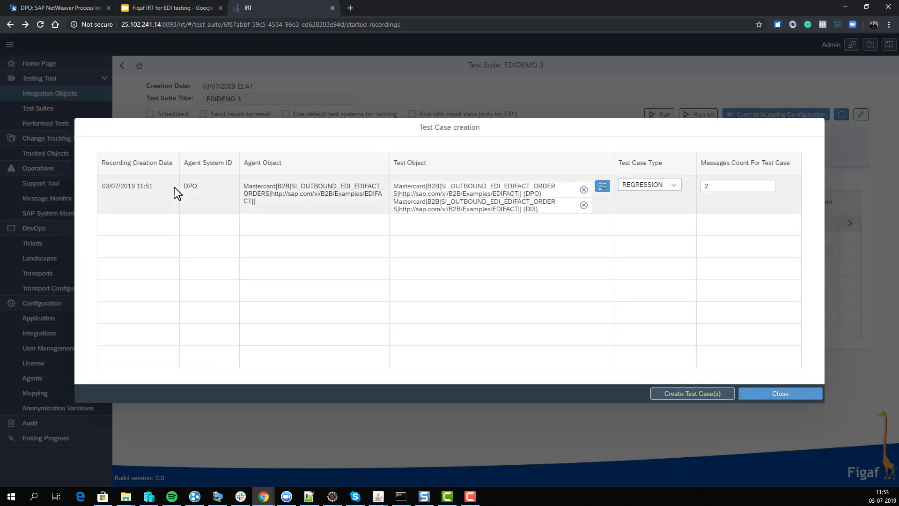
click(583, 204)
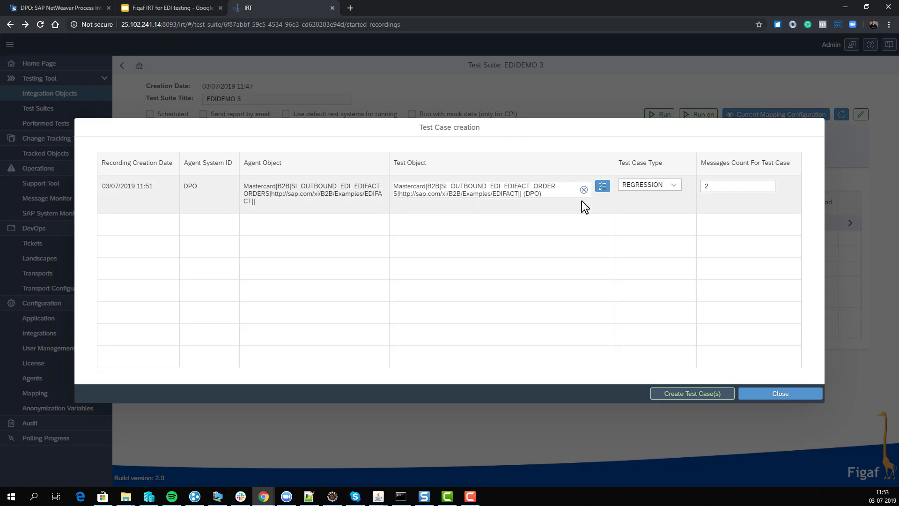
click(682, 389)
click(506, 284)
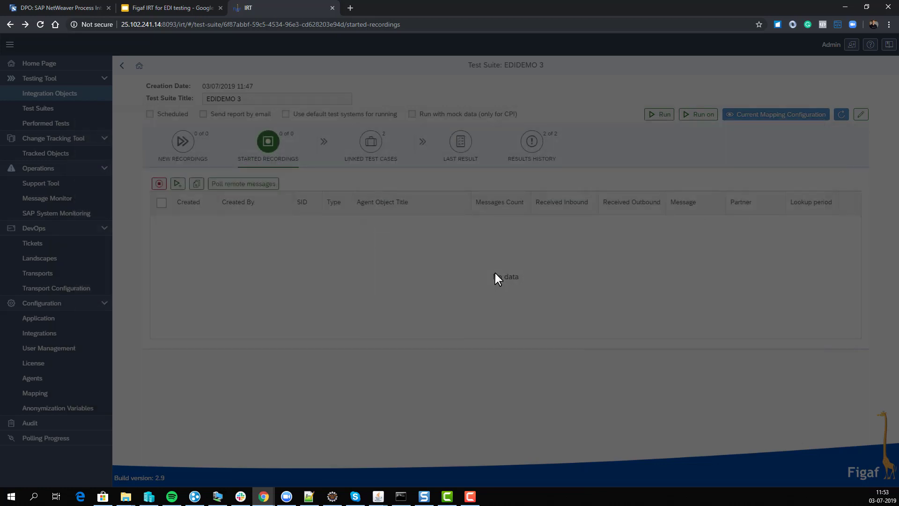
click(362, 149)
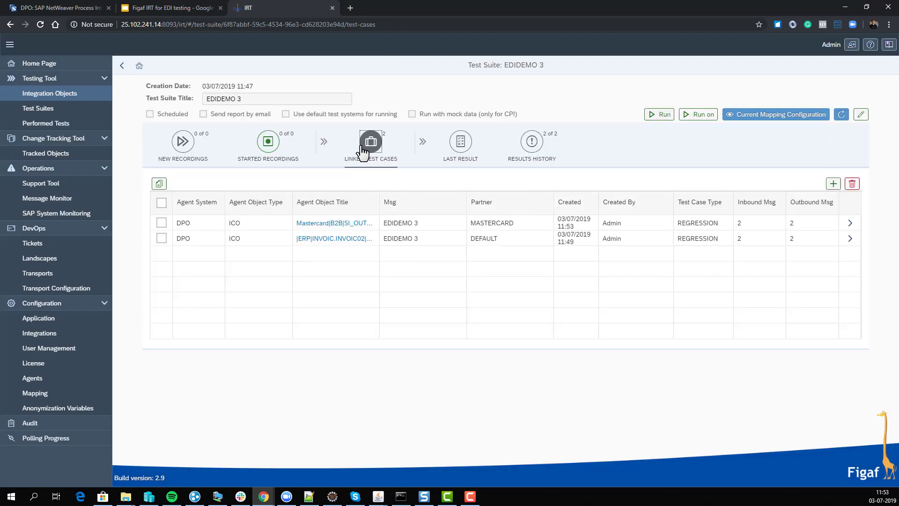
In the Mastercard object's test configuration, enable the splitter using the Mastercard B2BSplitter scenario.
click(356, 228)
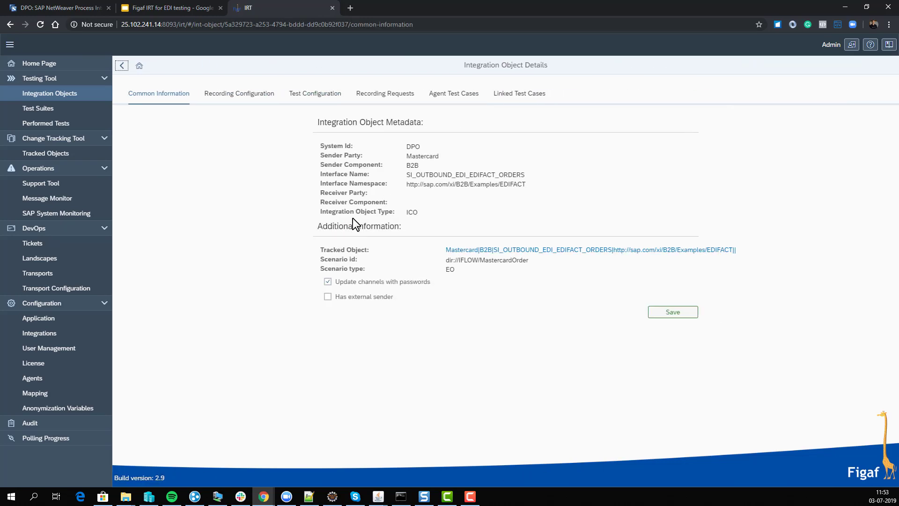
click(314, 94)
click(345, 279)
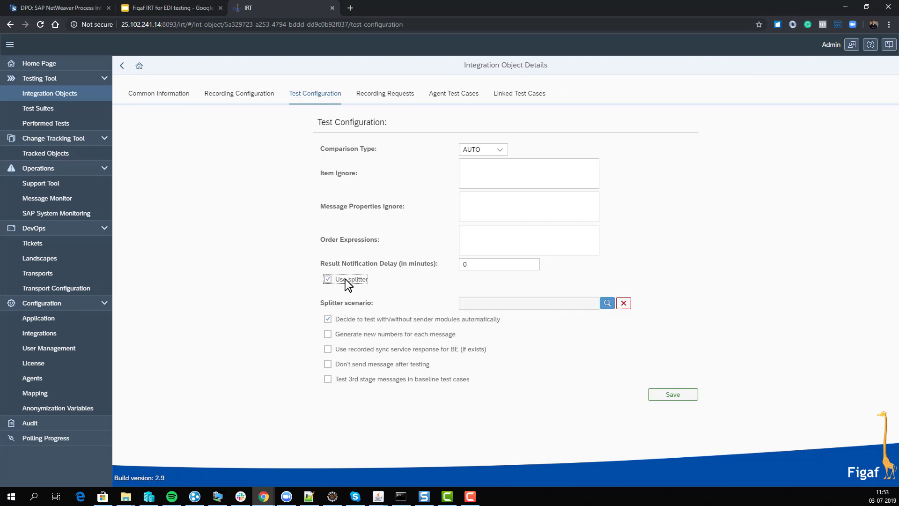
click(593, 305)
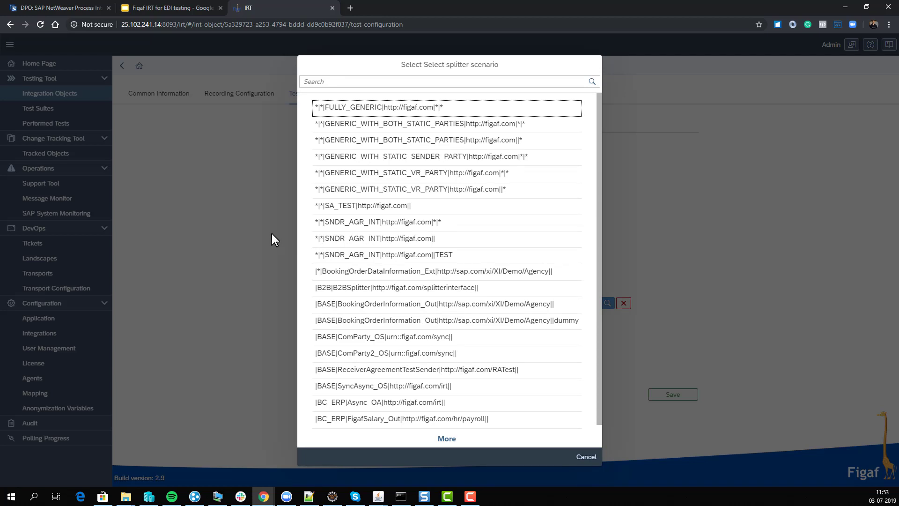
click(422, 81)
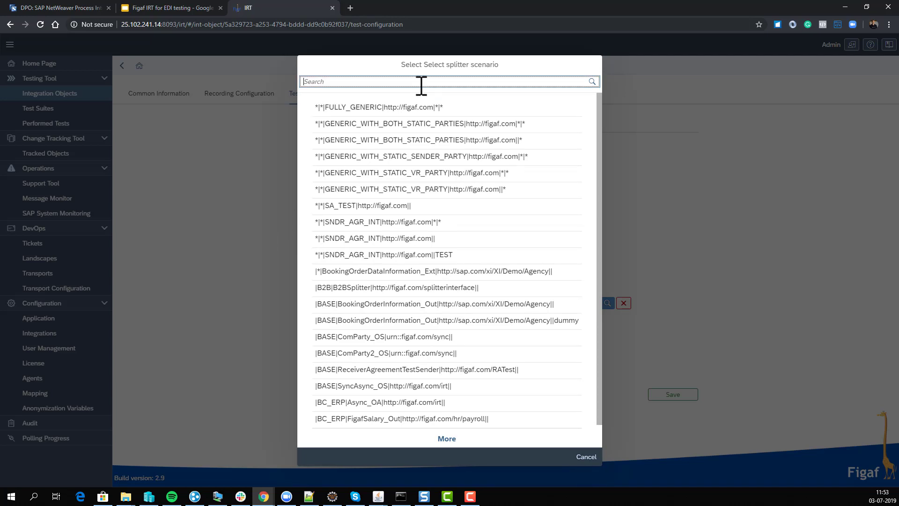
text(master)
key(Return)
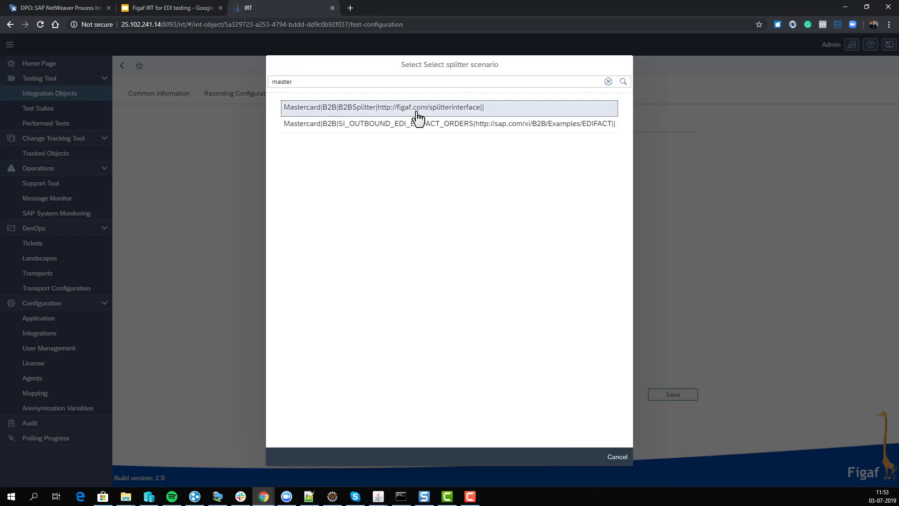
click(417, 112)
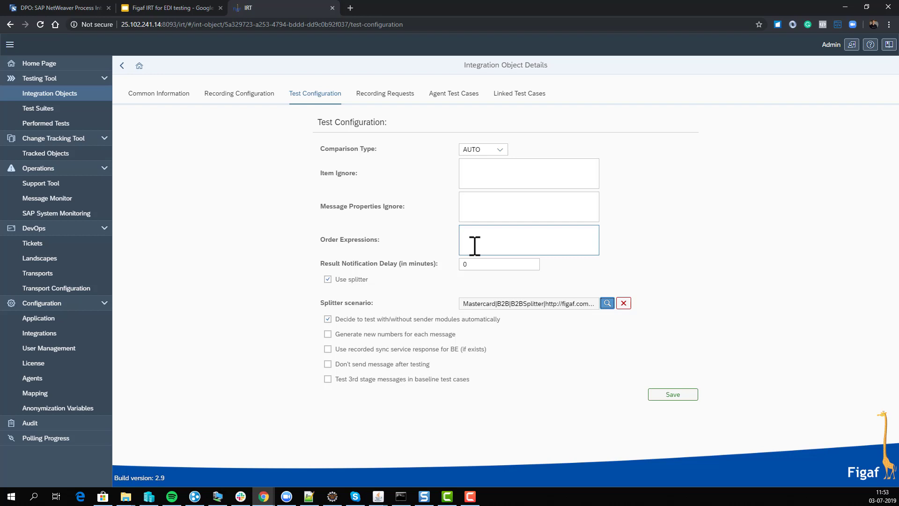
Save the test configuration and list the object's agent test cases.
click(464, 264)
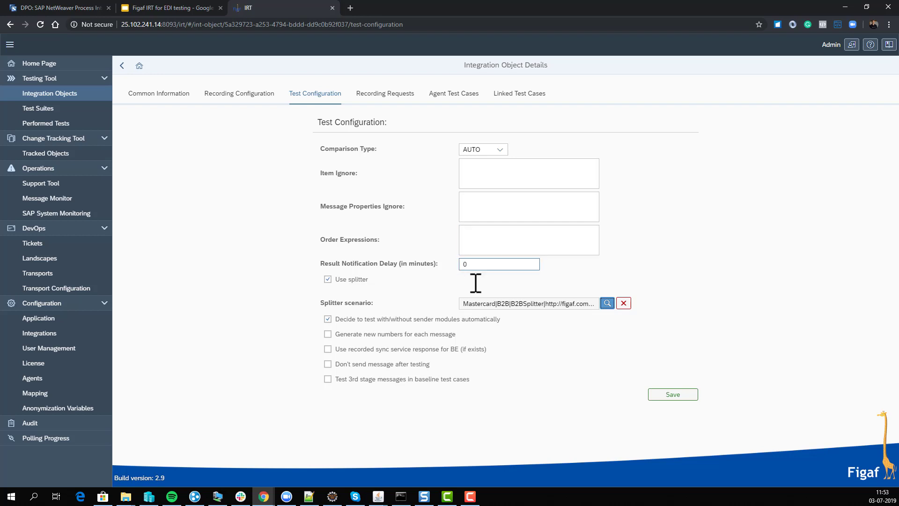
click(669, 396)
click(511, 284)
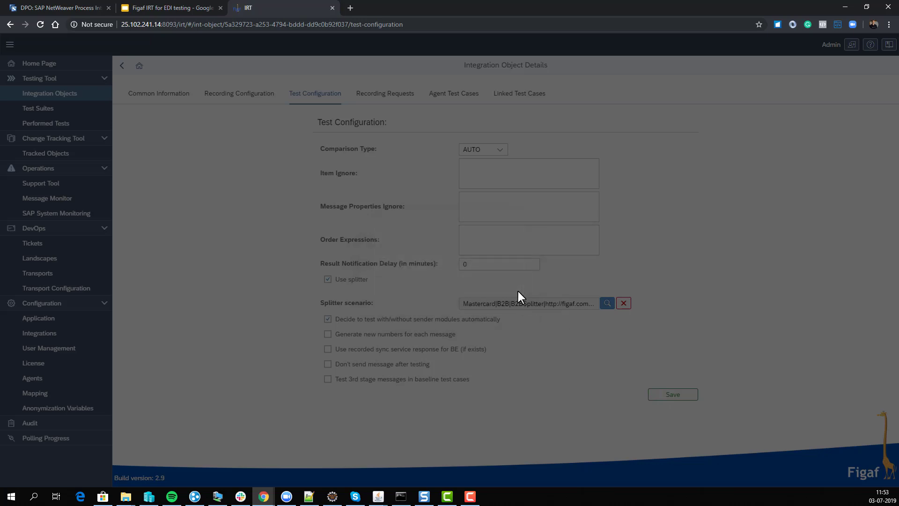
click(439, 97)
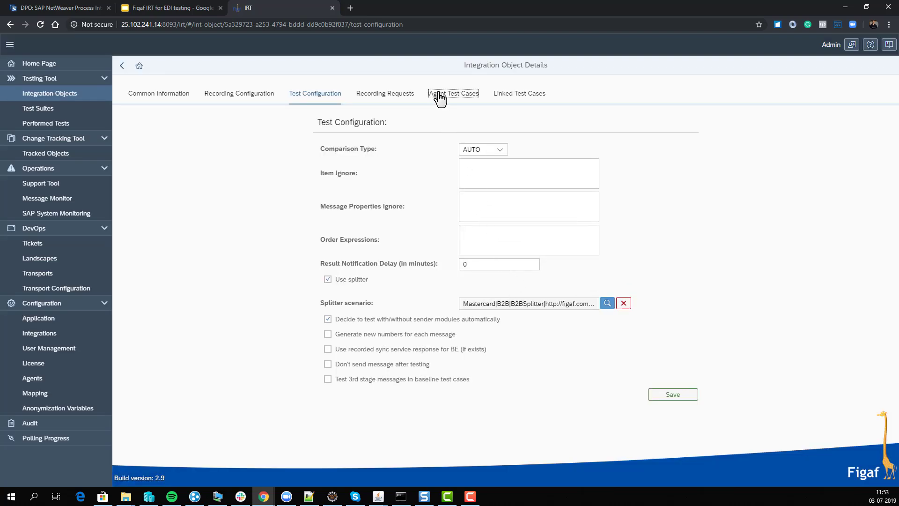
Run the EDIDEMO 3 test case from the object's linked test cases.
click(521, 98)
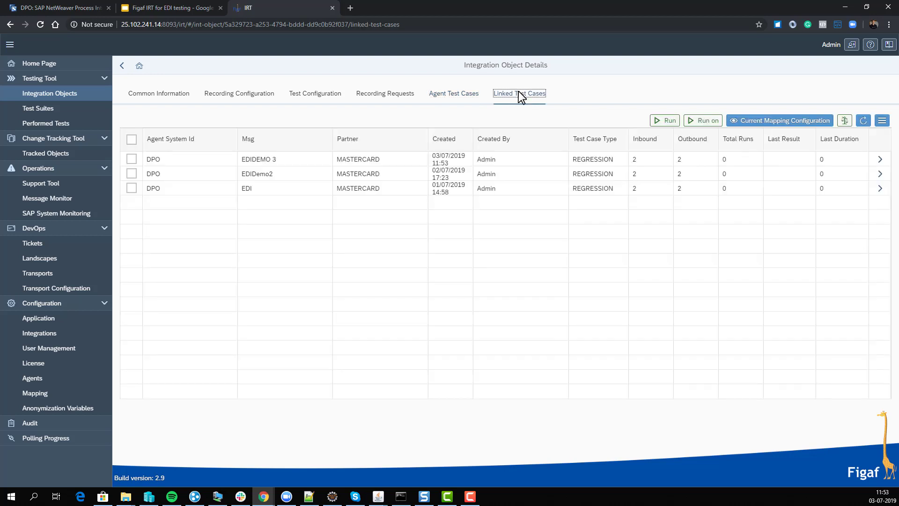
click(132, 160)
click(670, 122)
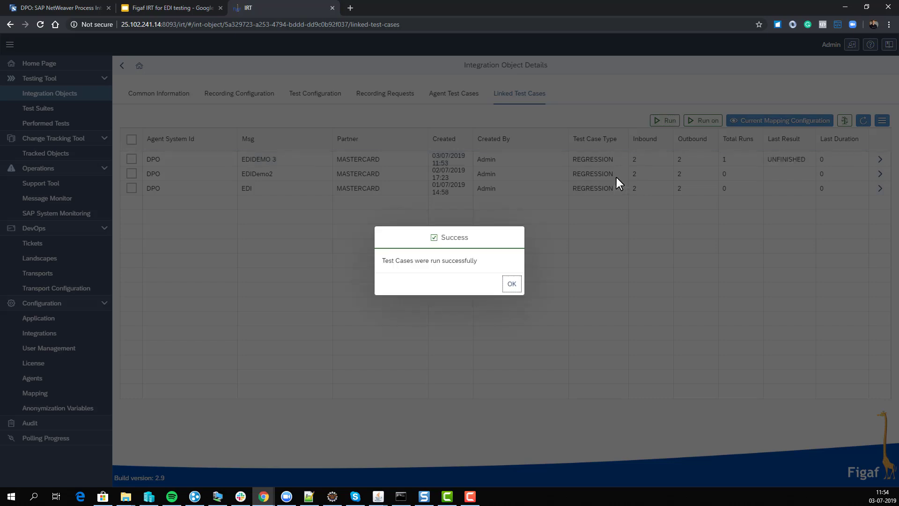
click(512, 284)
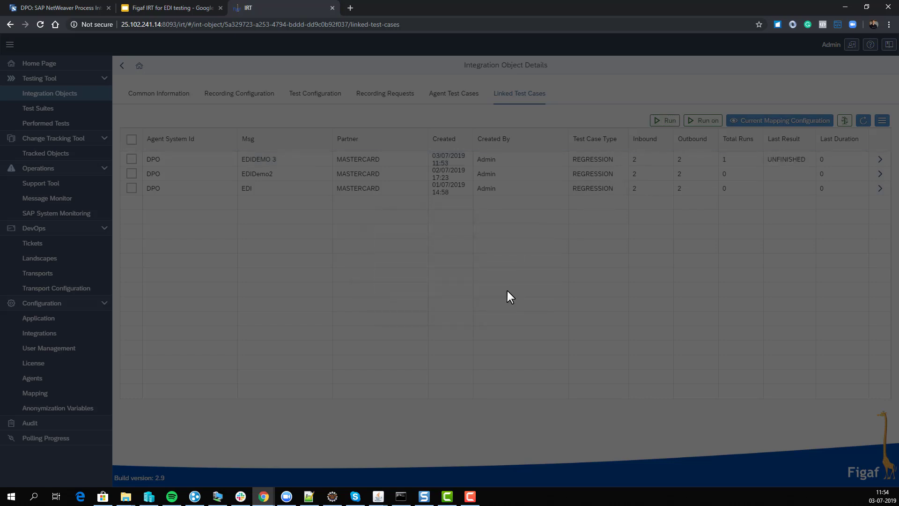
Open EDIDEMO 3's run details, showing two compared ORDERS messages with ERROR status.
click(881, 160)
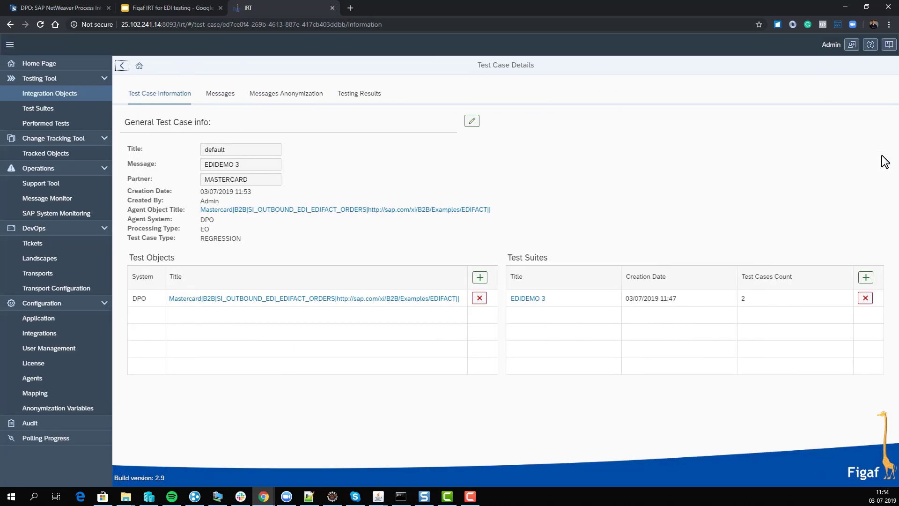
click(371, 94)
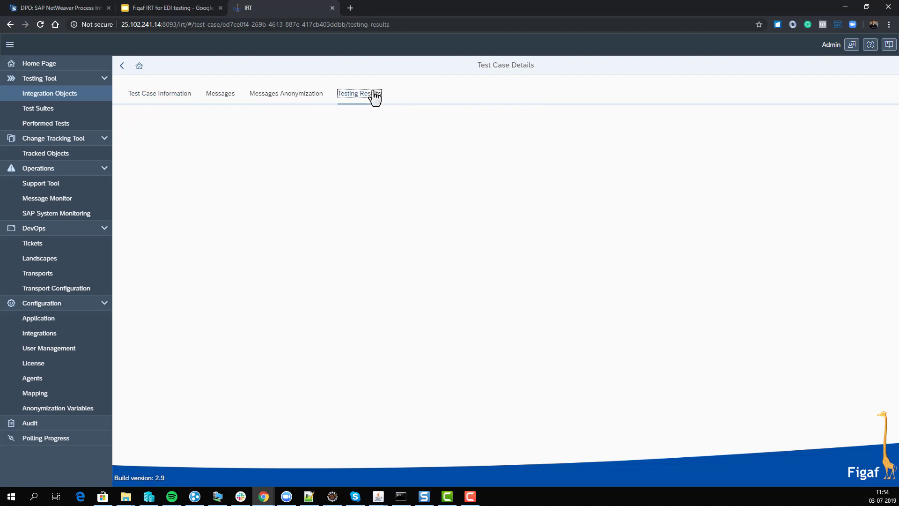
click(880, 159)
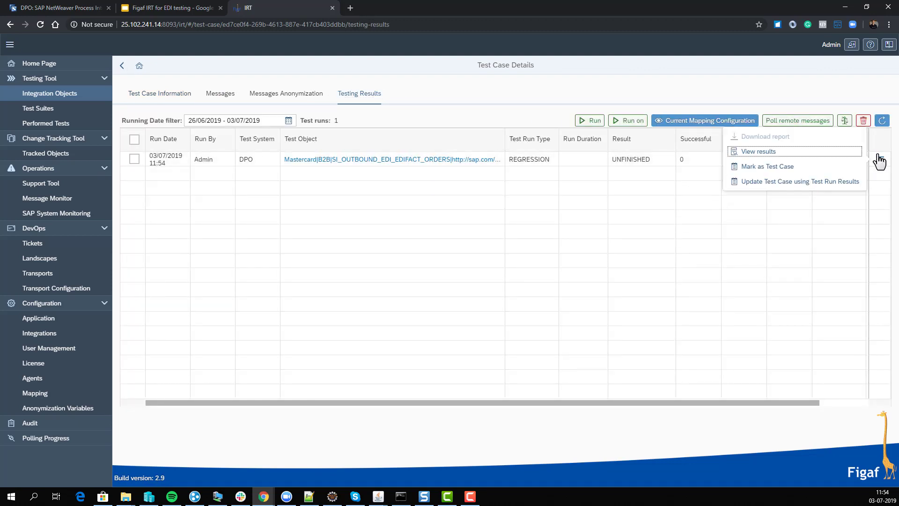
click(838, 152)
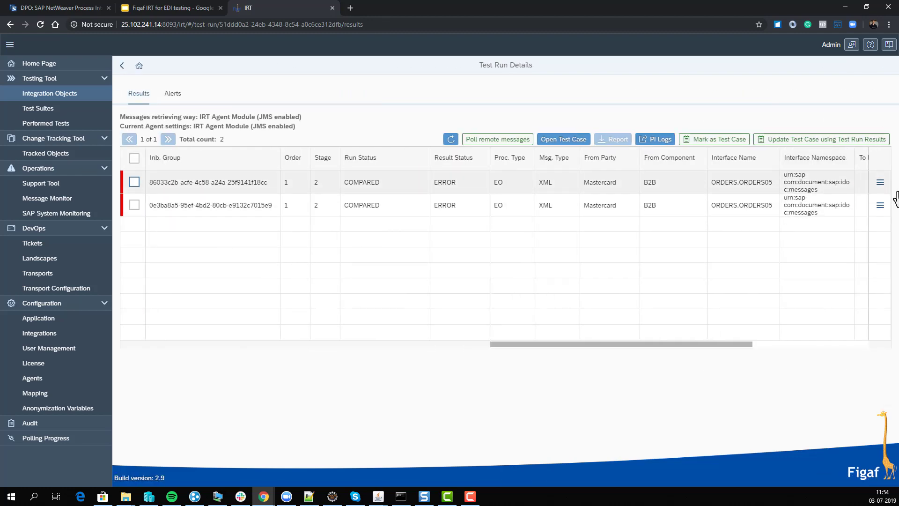
Add /ORDERS05/IDOC/EDI_DC40/CRETIM from the first result's diff to the ignore list, then return to Testing Results.
click(879, 183)
click(817, 189)
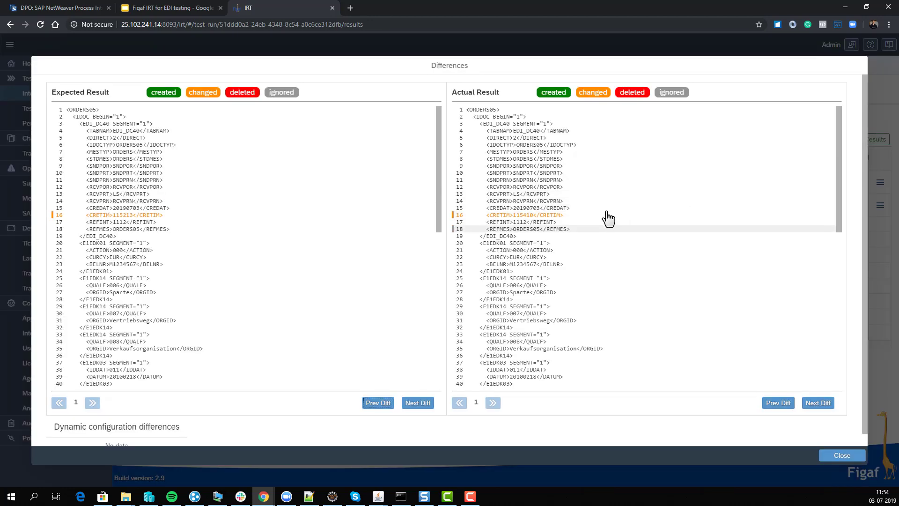
click(559, 216)
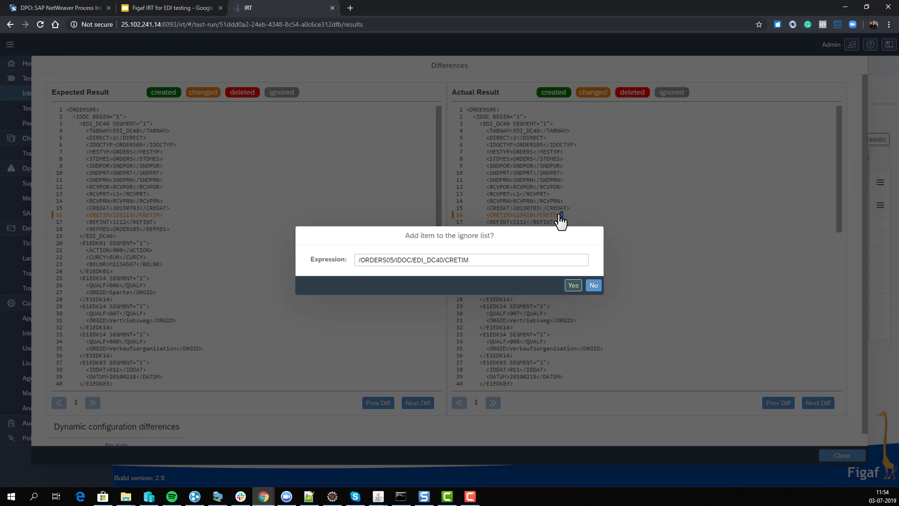
click(573, 285)
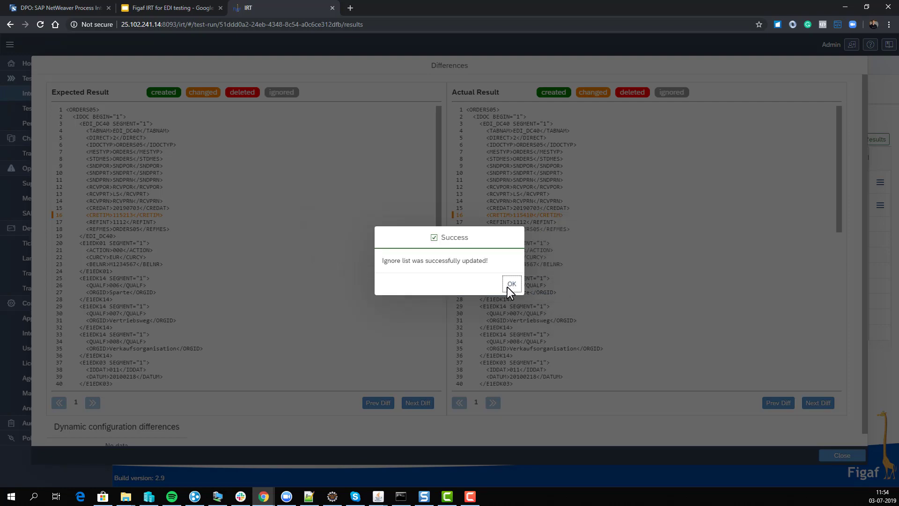
click(510, 285)
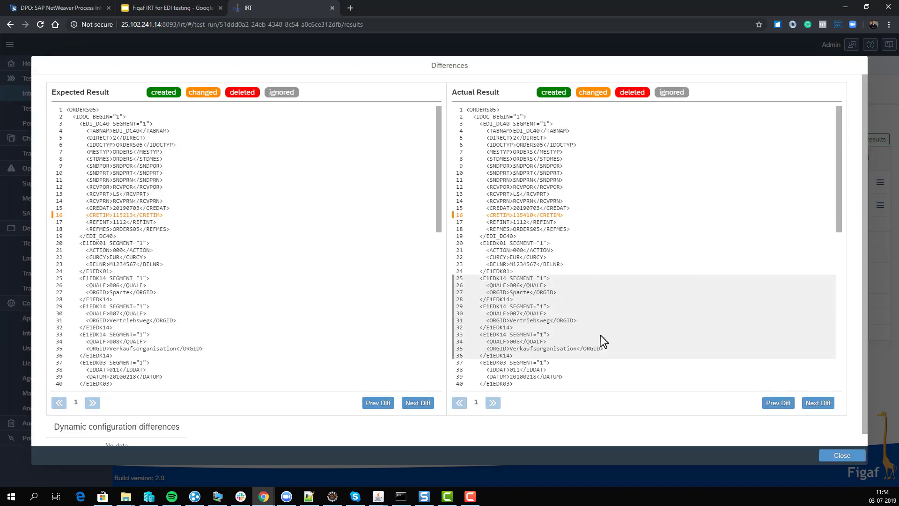
click(838, 454)
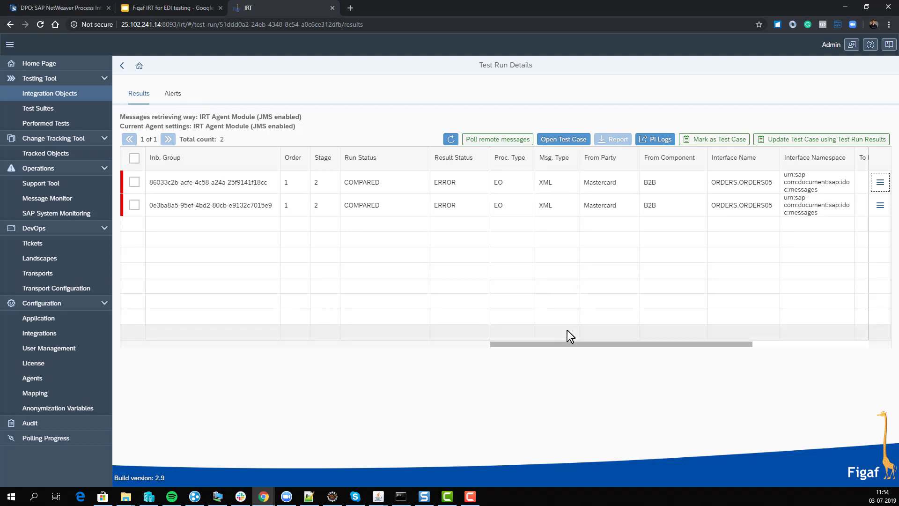
click(122, 65)
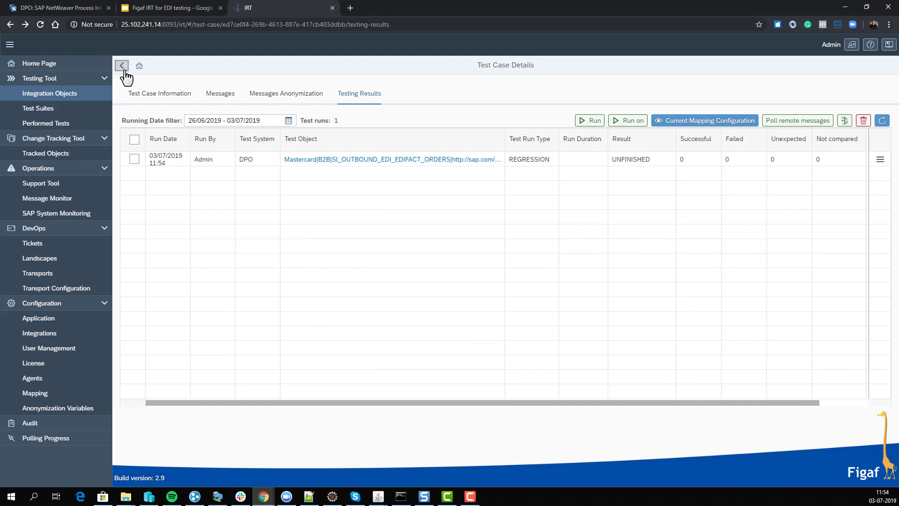
Show EDIDEMO 3's Messages Anonymization tab, which has no applied mappings yet.
click(275, 96)
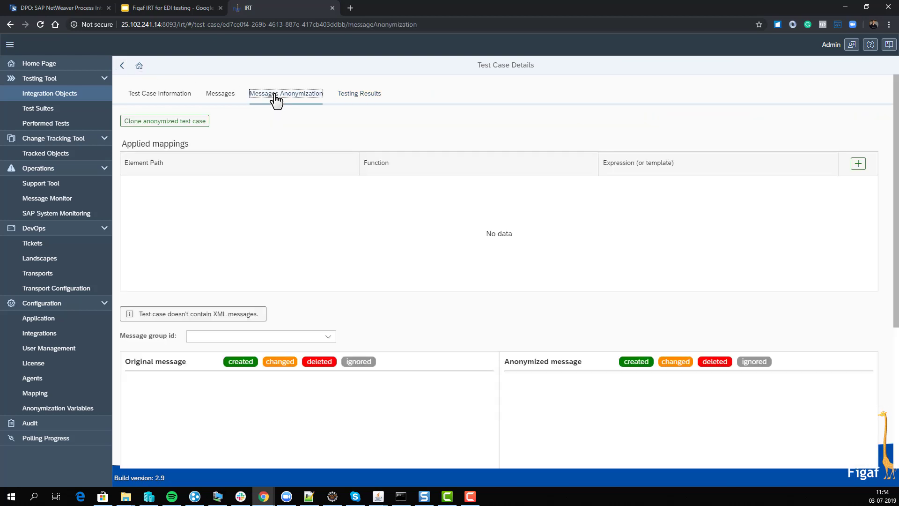